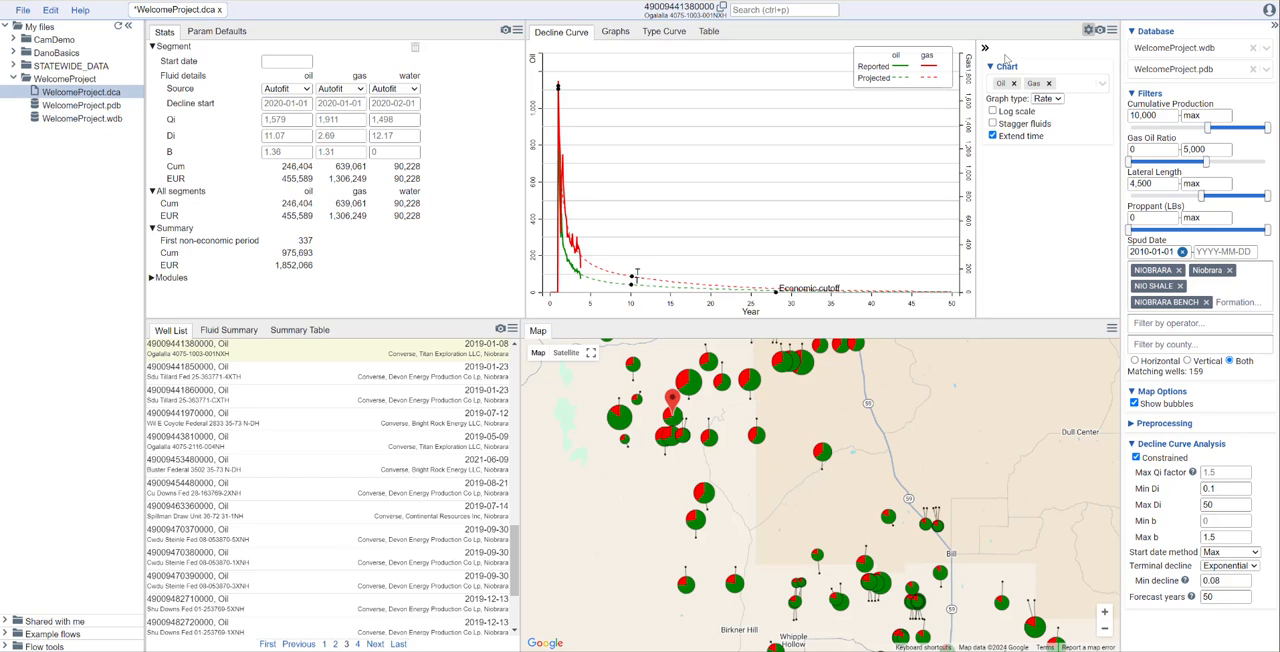
- Add Water to the fluids plotted on the decline curve chart, and remove it again
{"action": "left_click", "coordinate": [1086, 30]}
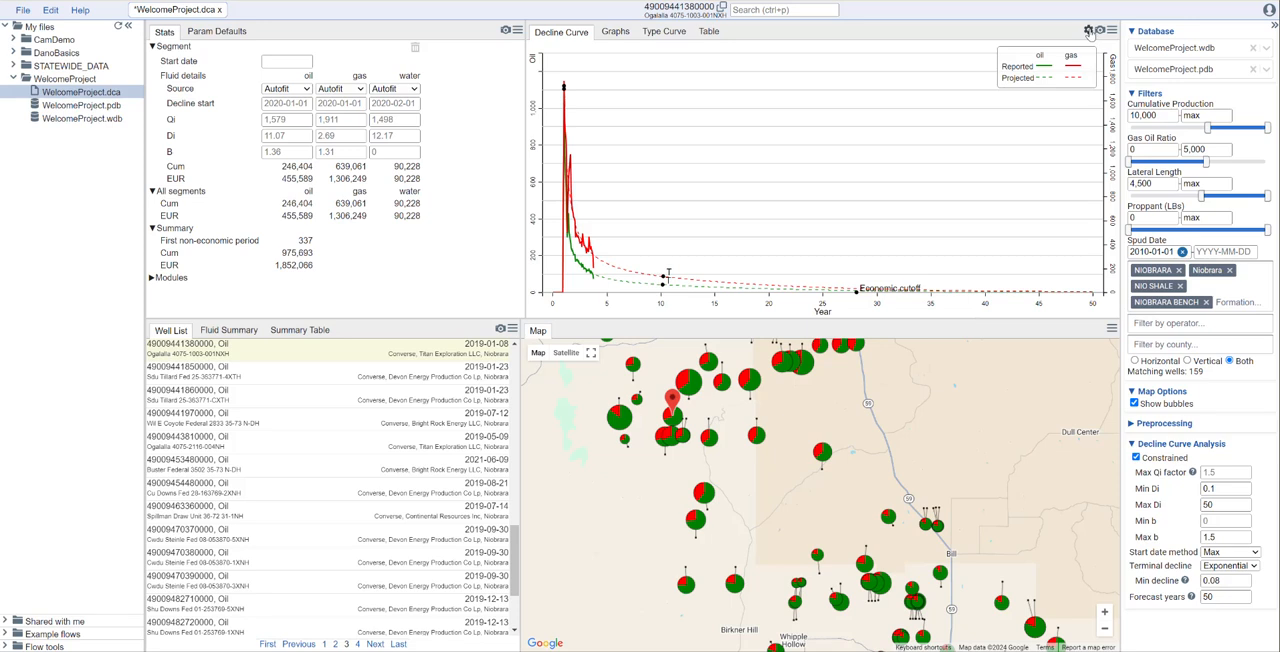
{"action": "left_click", "coordinate": [1088, 31]}
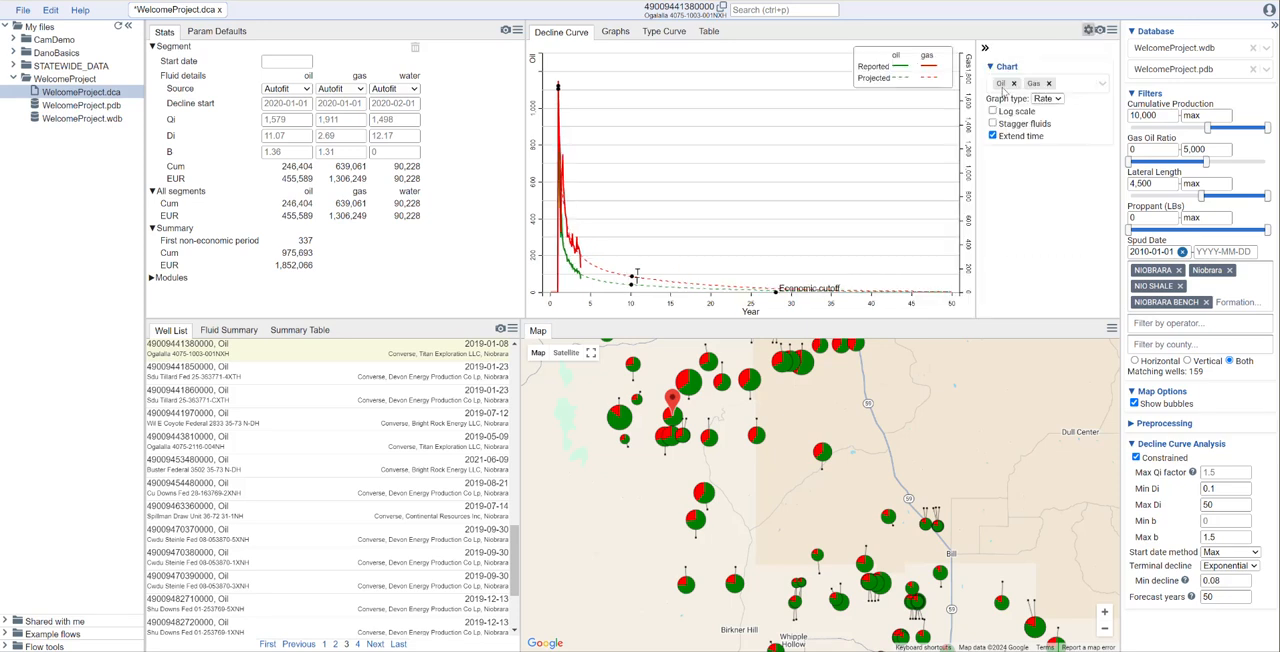
{"action": "left_click", "coordinate": [1075, 90]}
{"action": "left_click", "coordinate": [1067, 117]}
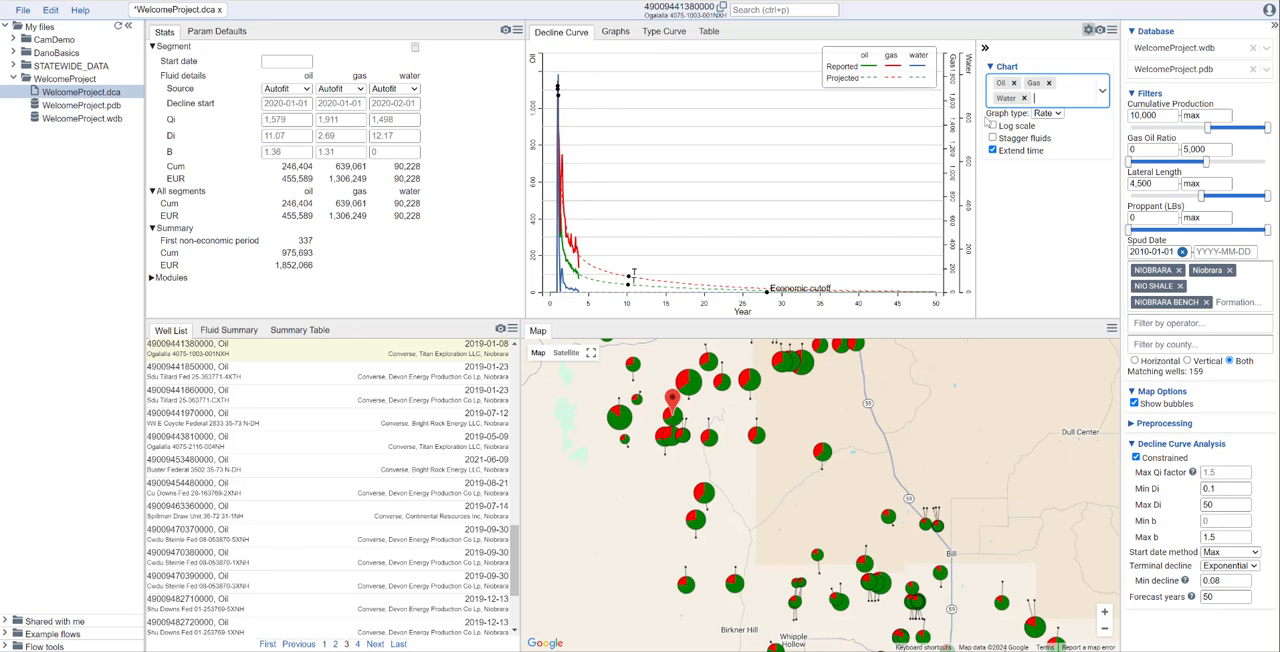
{"action": "left_click", "coordinate": [1024, 98]}
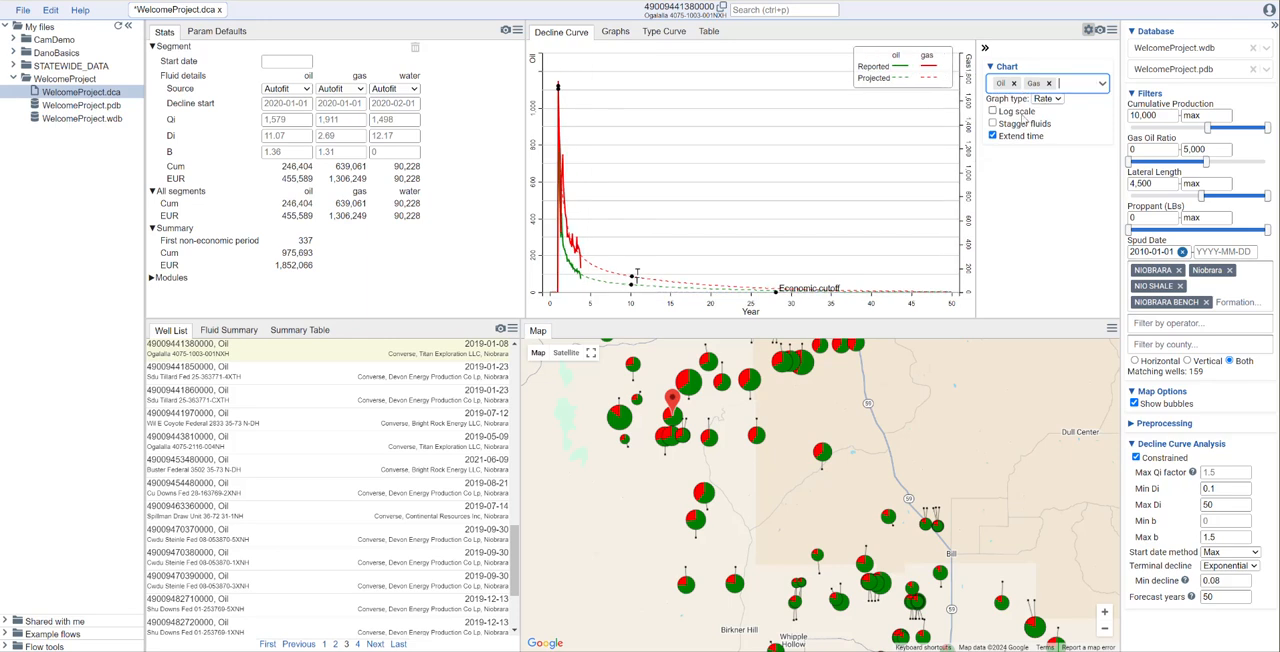
- Plot the decline curve on a log scale, and try out staggering the fluids before turning that option off
{"action": "left_click", "coordinate": [1019, 112]}
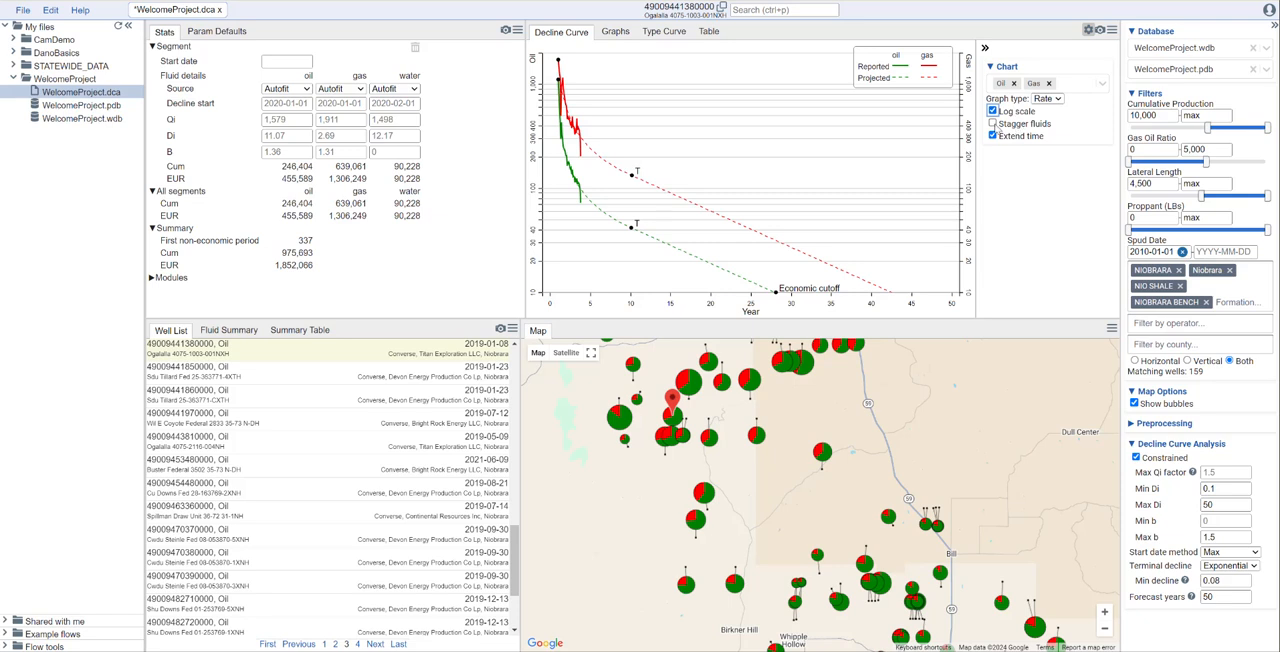
{"action": "left_click", "coordinate": [1018, 127]}
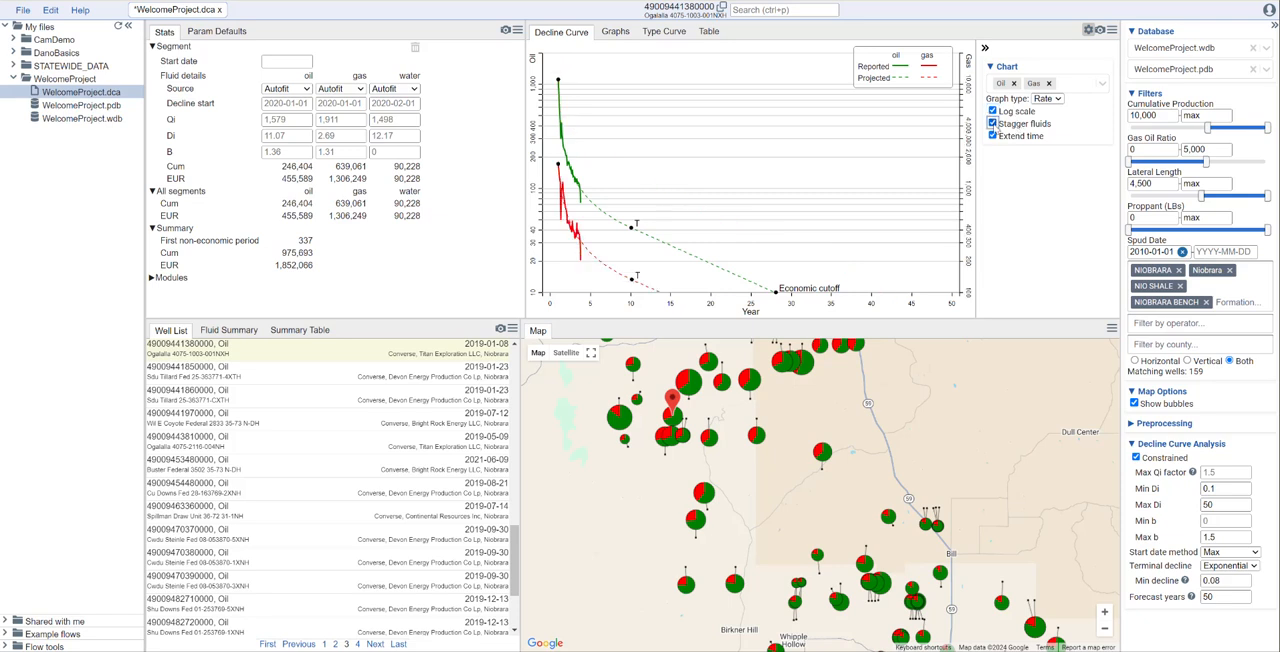
{"action": "left_click", "coordinate": [993, 123]}
{"action": "left_click", "coordinate": [993, 123]}
{"action": "left_click", "coordinate": [993, 123]}
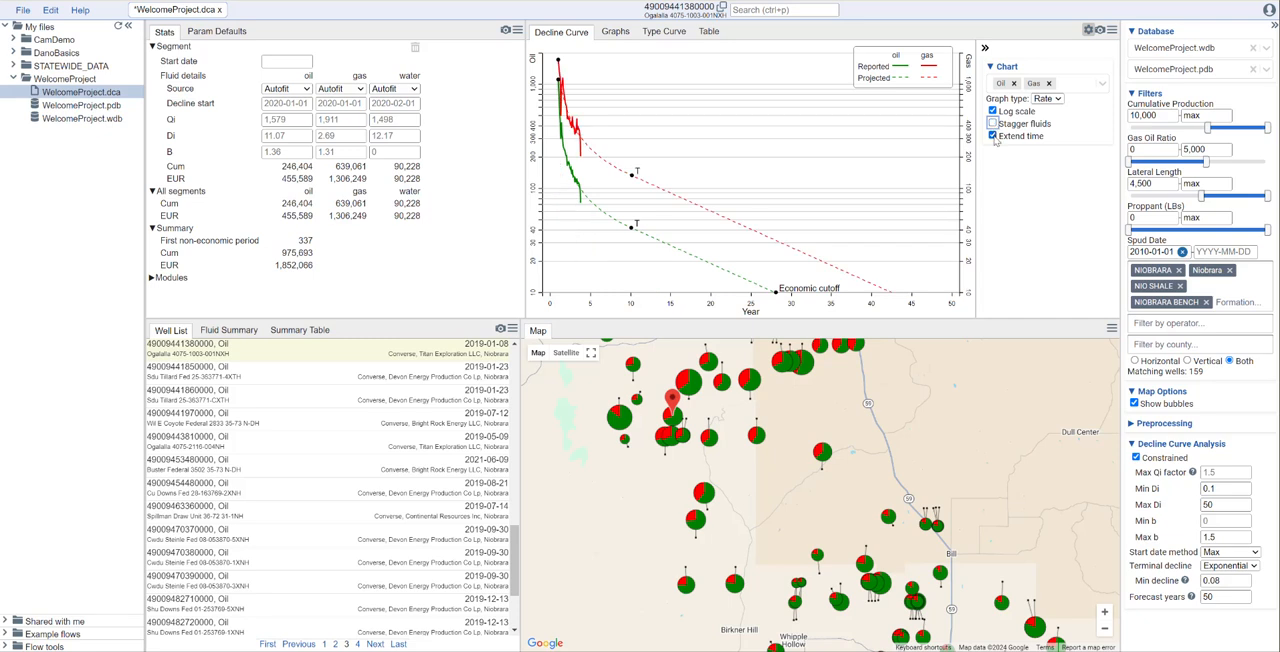
- Turn off extended time on the decline curve chart, and try stretching the time axis before resetting it
{"action": "left_click", "coordinate": [993, 136]}
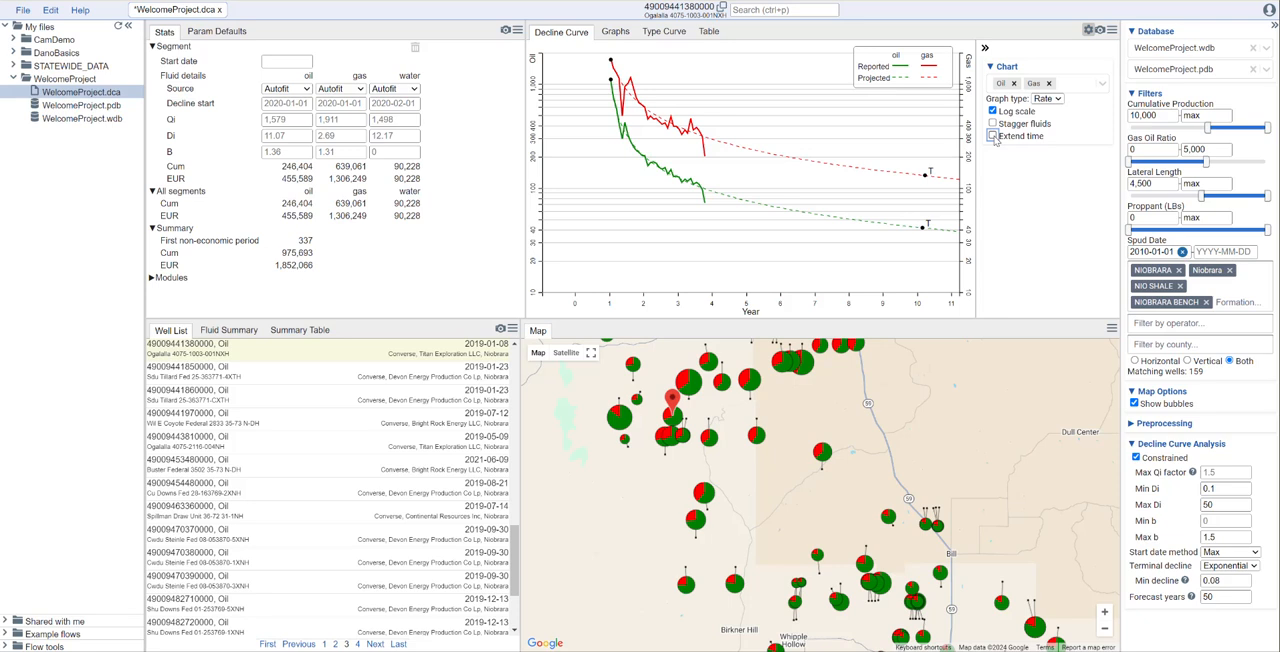
{"action": "left_click", "coordinate": [993, 136]}
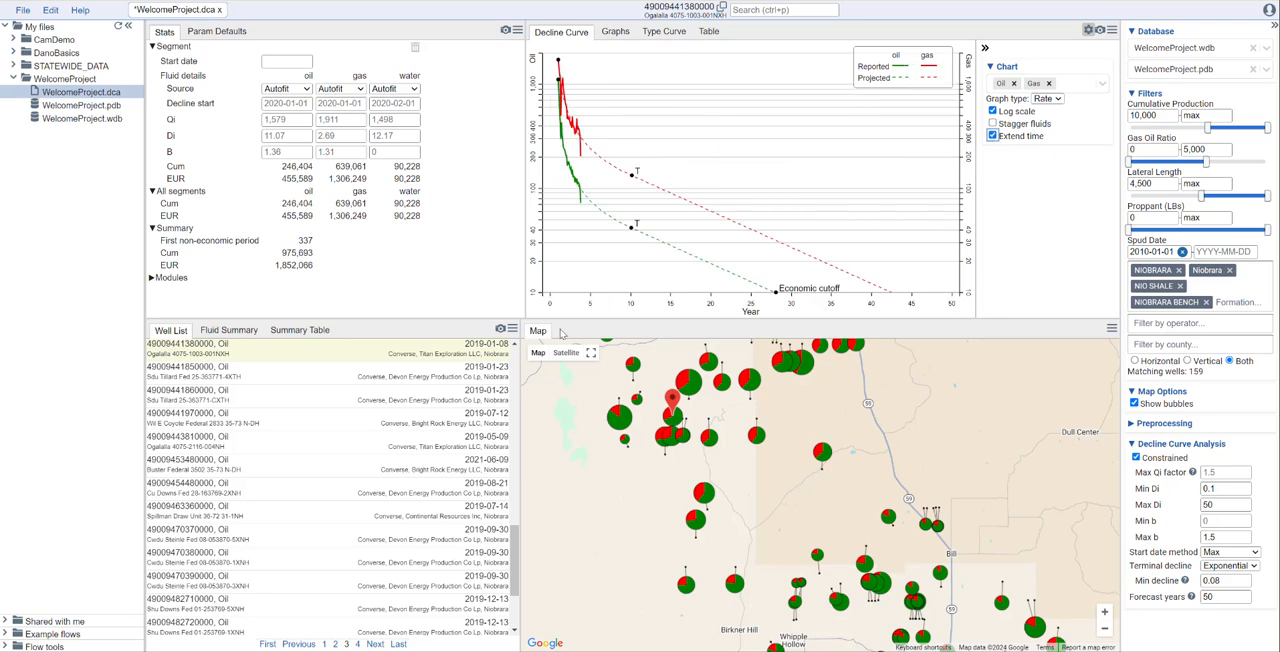
{"action": "left_click", "coordinate": [993, 136]}
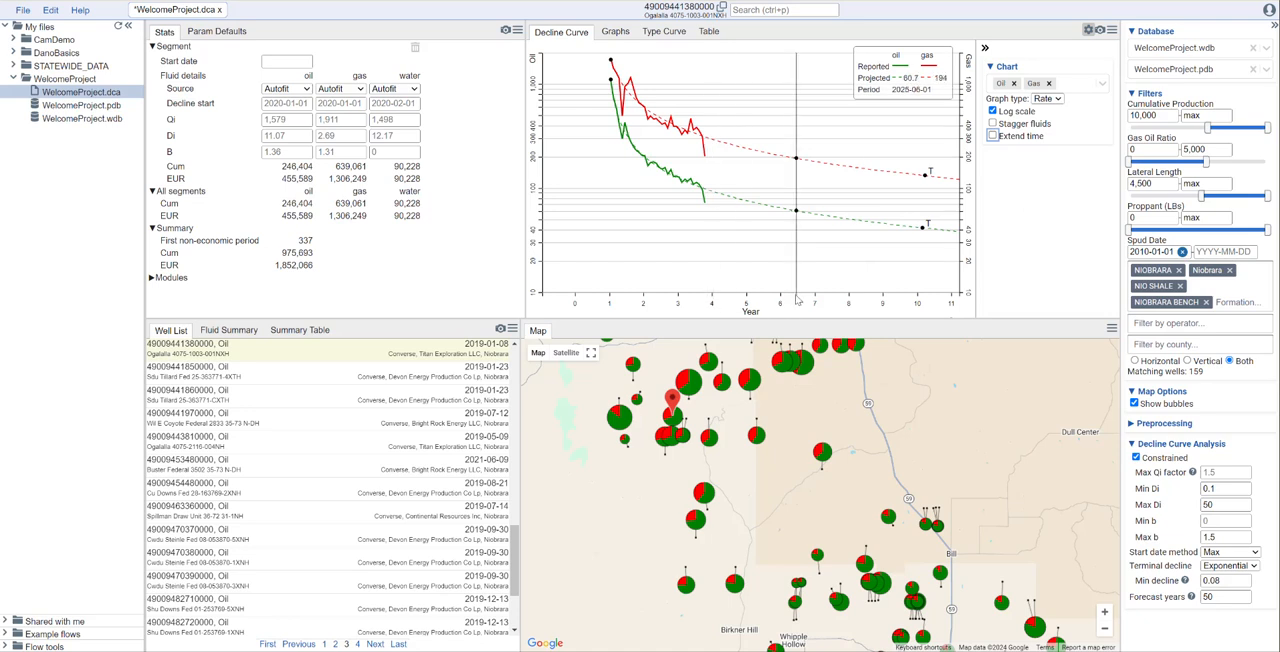
{"action": "left_click_drag", "start_coordinate": [801, 305], "coordinate": [577, 315]}
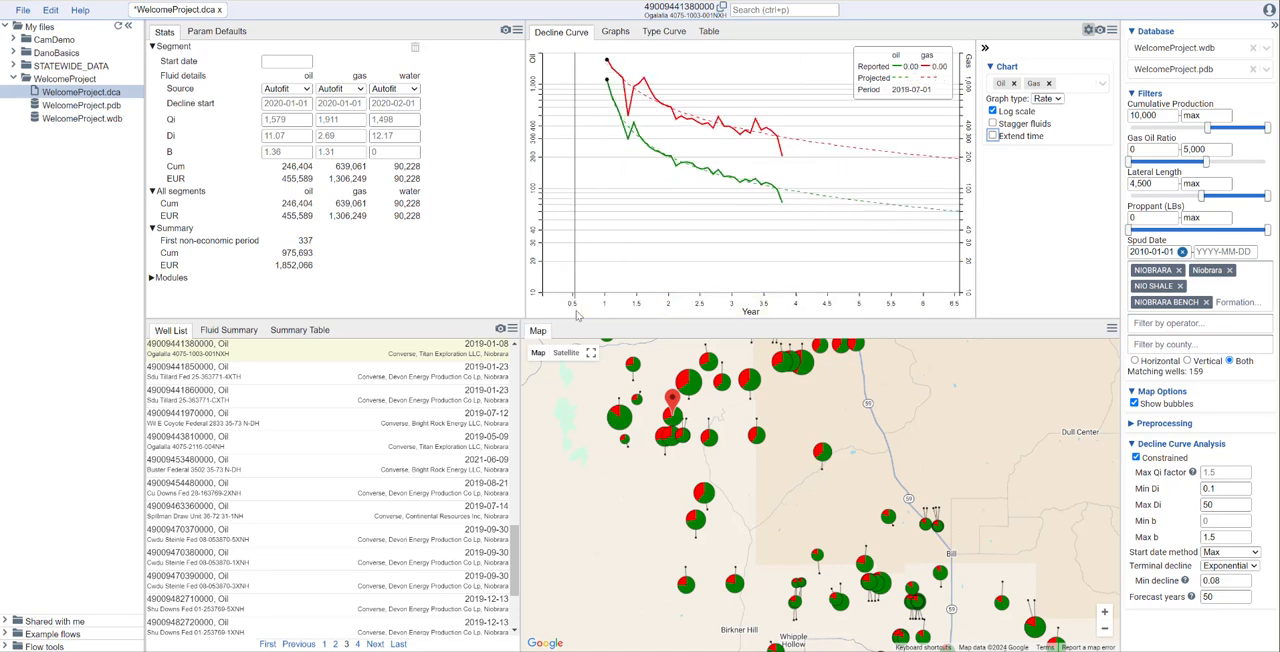
{"action": "double_click", "coordinate": [703, 305]}
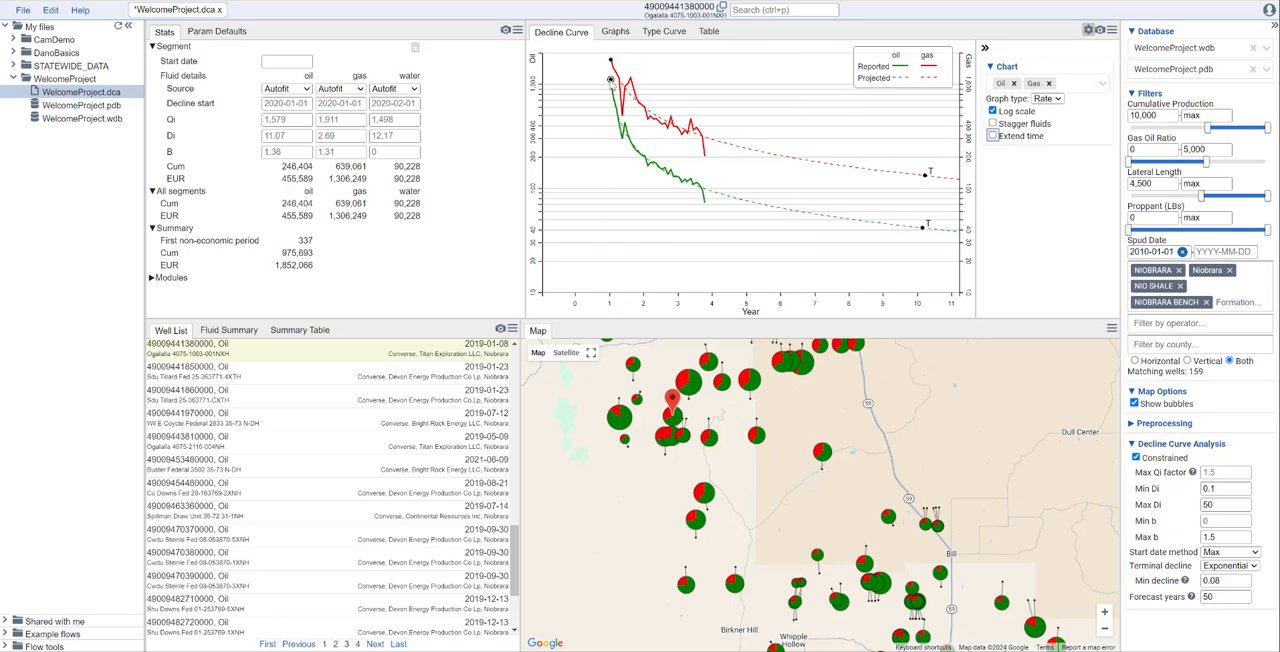
- Move the oil and gas decline start points on the chart to 2020-06-01
{"action": "left_click_drag", "start_coordinate": [612, 83], "coordinate": [628, 135]}
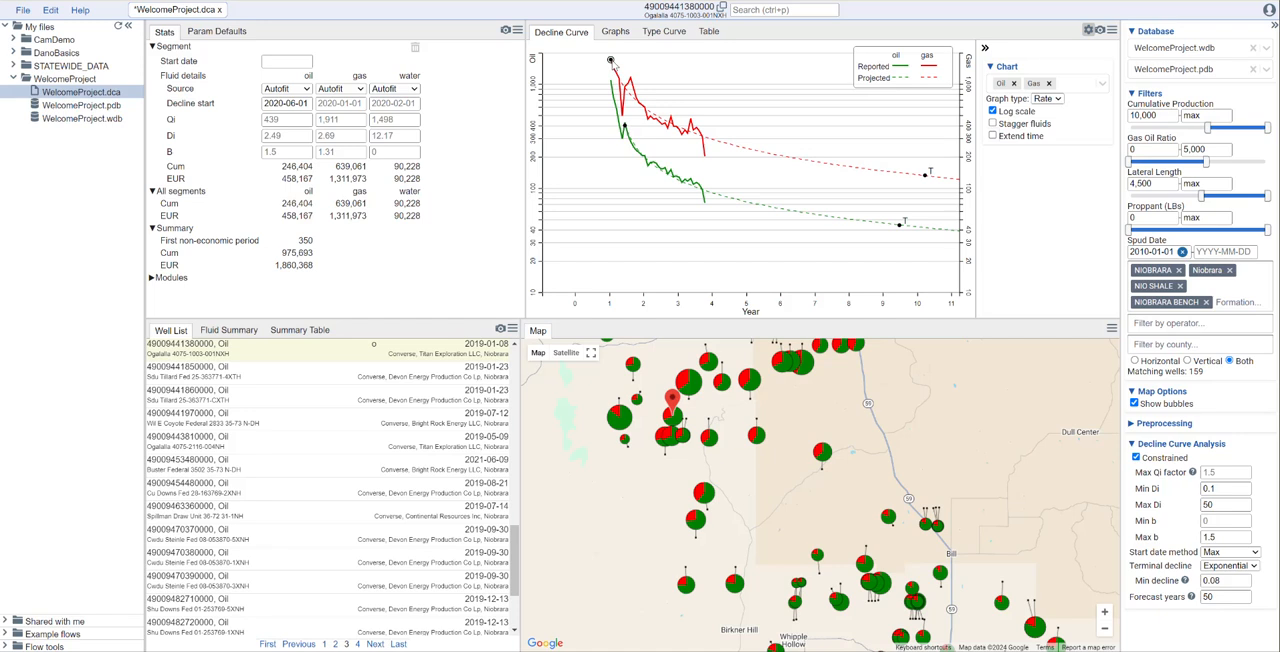
{"action": "left_click_drag", "start_coordinate": [612, 60], "coordinate": [631, 77]}
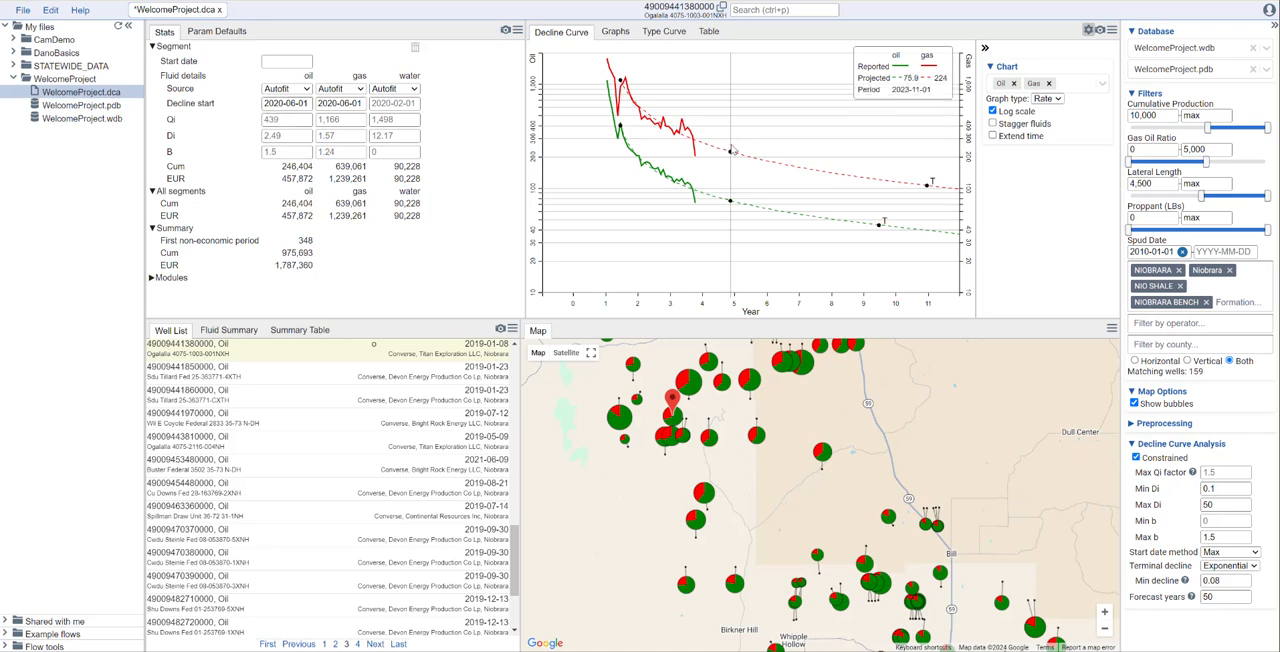
- Set the B value to 1 for both the oil and gas decline fits
{"action": "left_click", "coordinate": [288, 151]}
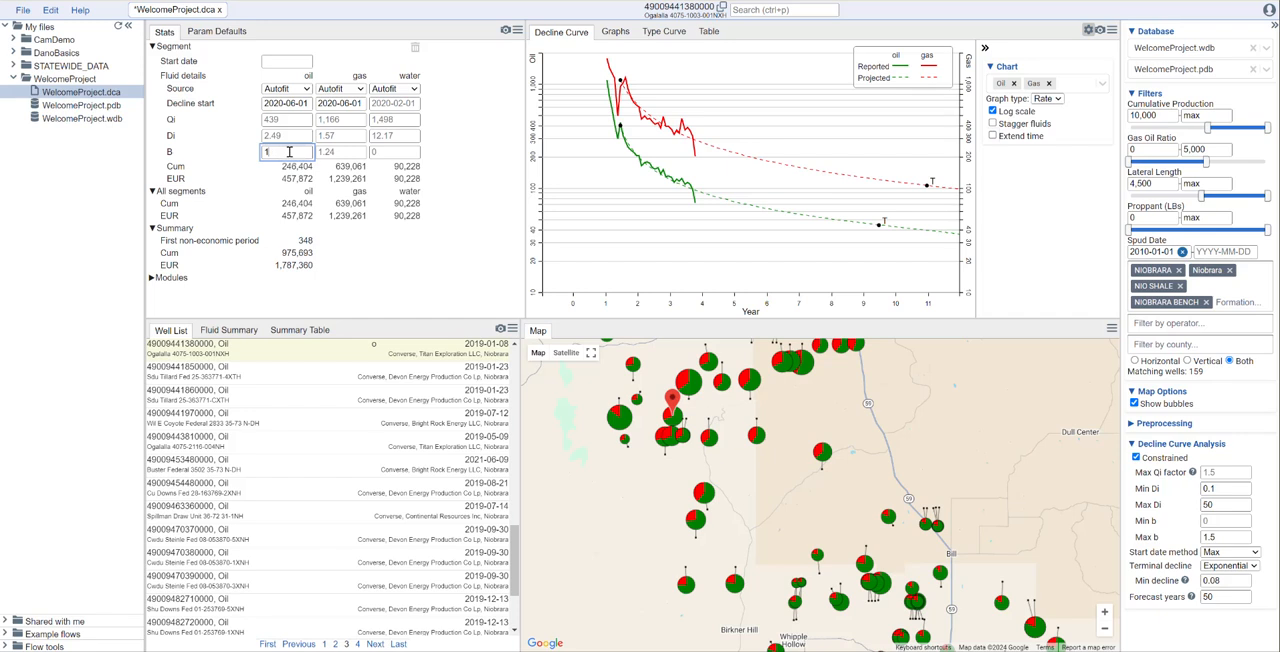
{"action": "type", "text": "1"}
{"action": "key", "text": "Tab"}
{"action": "type", "text": "1"}
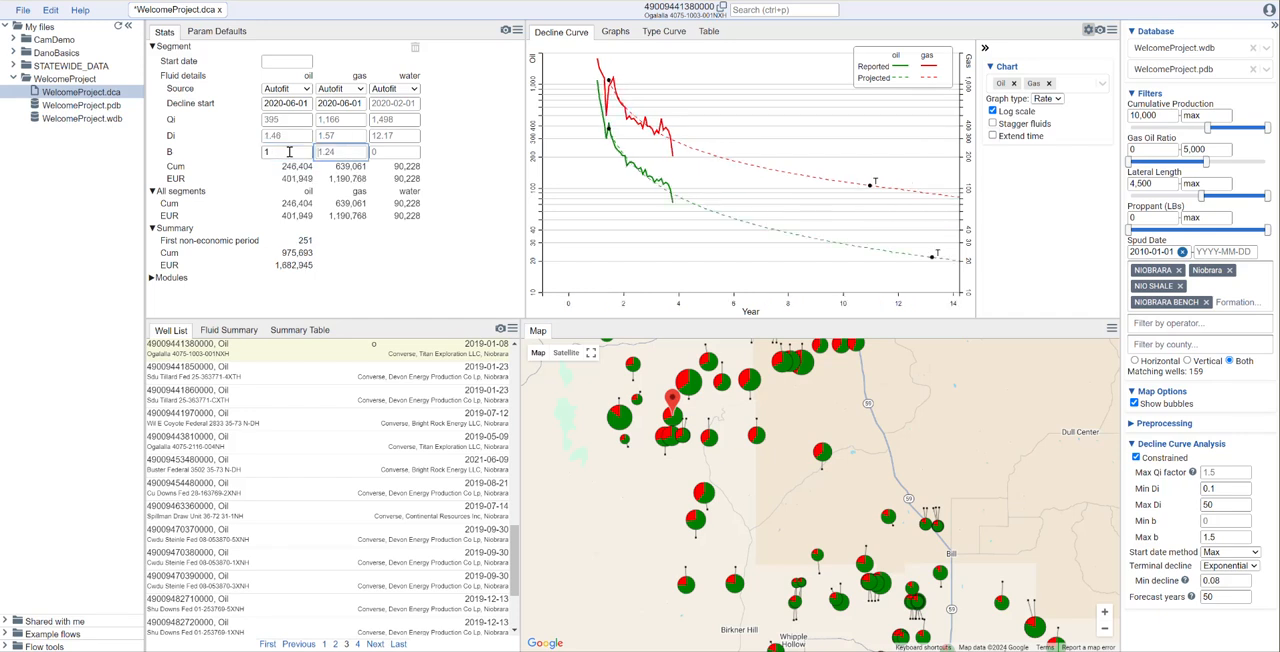
{"action": "key", "text": "Tab"}
{"action": "left_click", "coordinate": [343, 137]}
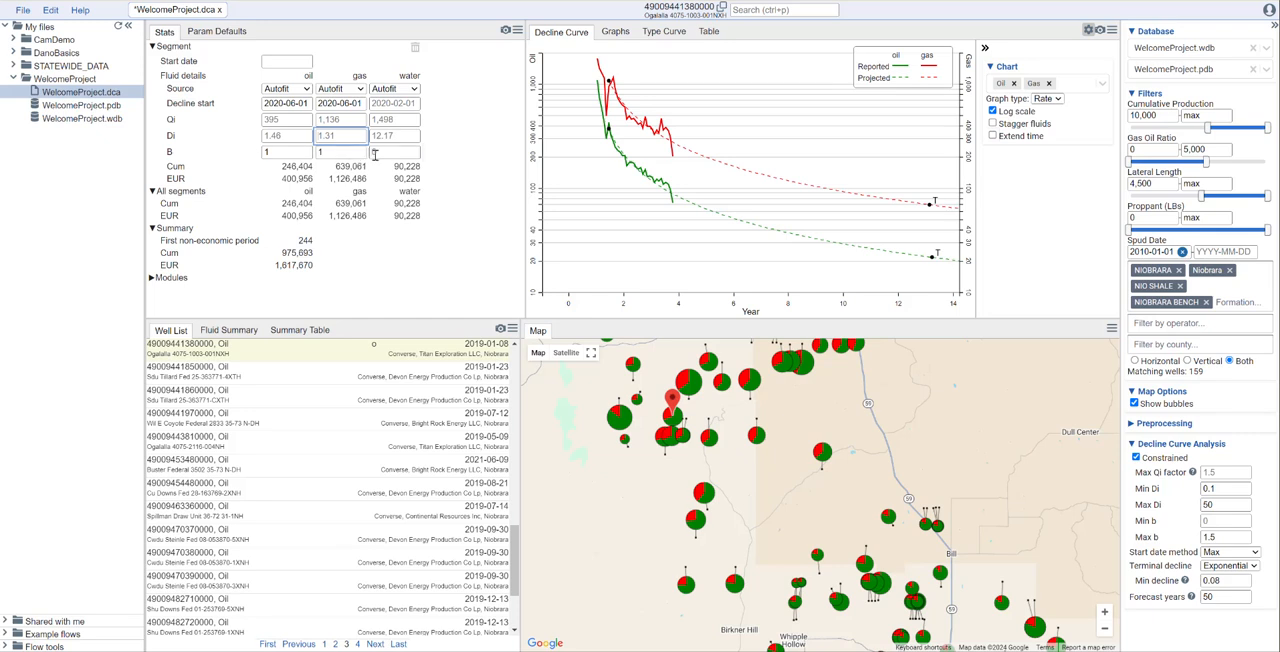
- Clear the oil and gas B overrides to return both to autofit values
{"action": "left_click", "coordinate": [277, 157]}
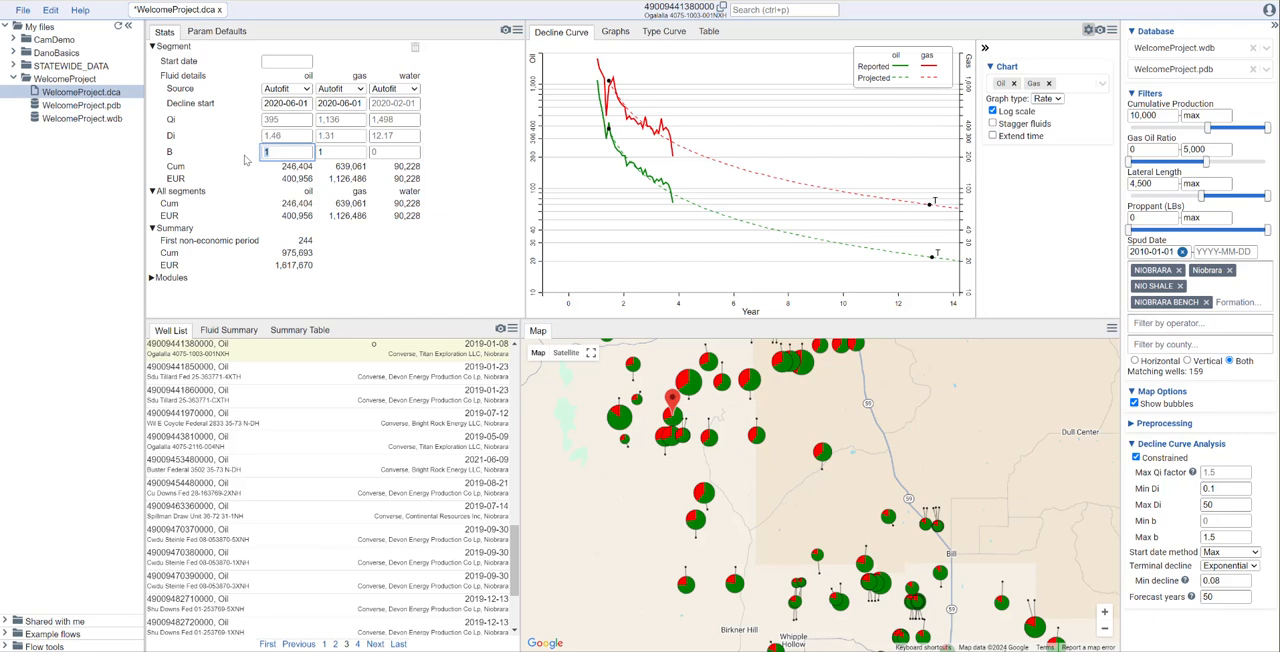
{"action": "left_click", "coordinate": [323, 152]}
{"action": "left_click_drag", "start_coordinate": [323, 152], "coordinate": [313, 152]}
{"action": "key", "text": "BackSpace"}
{"action": "left_click", "coordinate": [513, 159]}
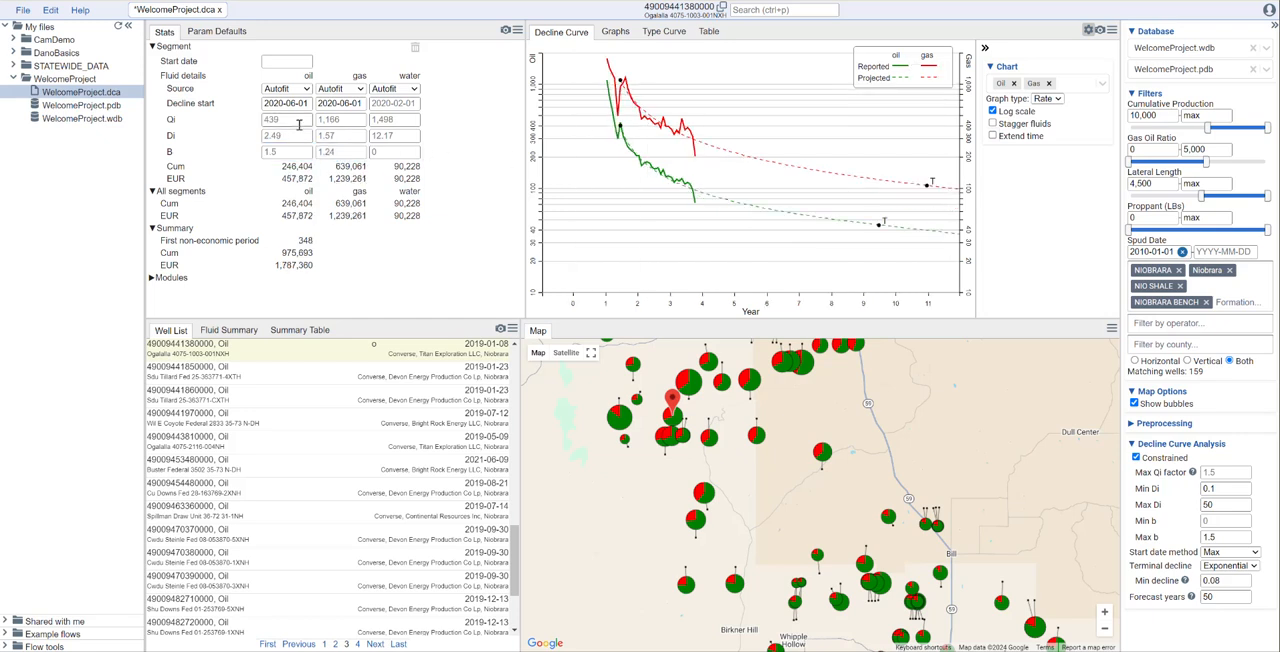
- Fix the oil and gas B values at 1 again for the selected well
{"action": "left_click", "coordinate": [282, 153]}
{"action": "type", "text": "1"}
{"action": "key", "text": "Tab"}
{"action": "type", "text": "1"}
{"action": "left_click", "coordinate": [463, 165]}
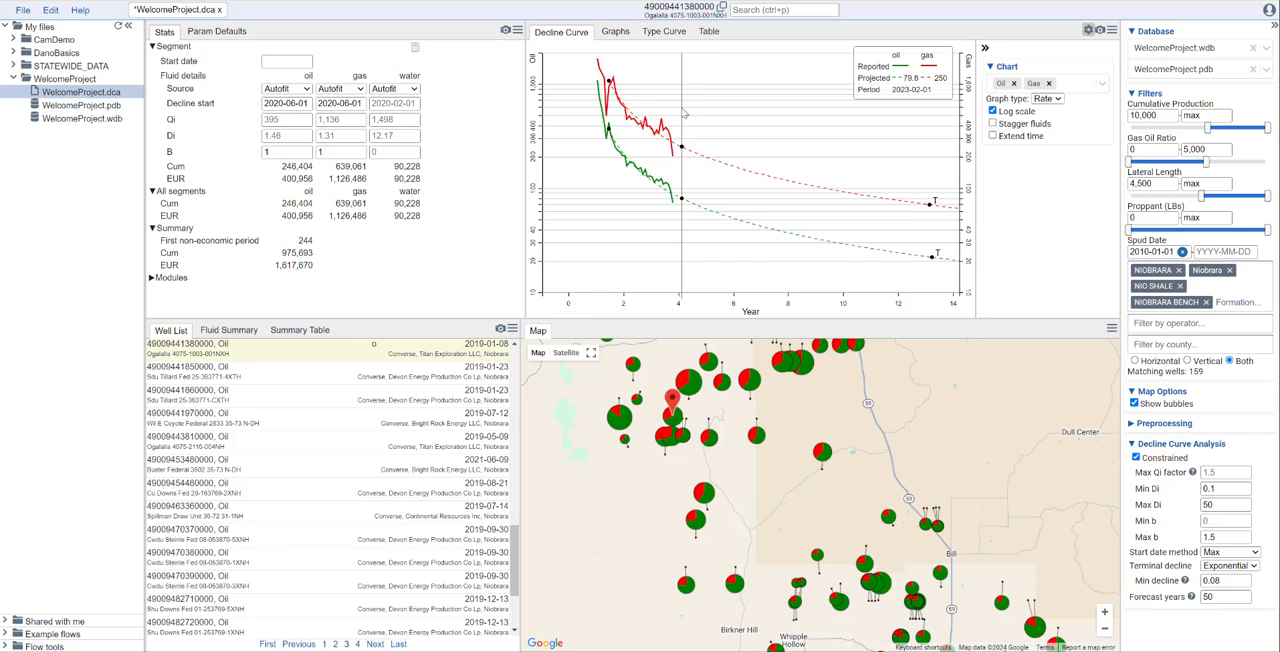
- Try the Cum graph type, switch to Both, and make the decline curve chart area taller
{"action": "left_click", "coordinate": [1048, 98]}
{"action": "left_click", "coordinate": [1046, 119]}
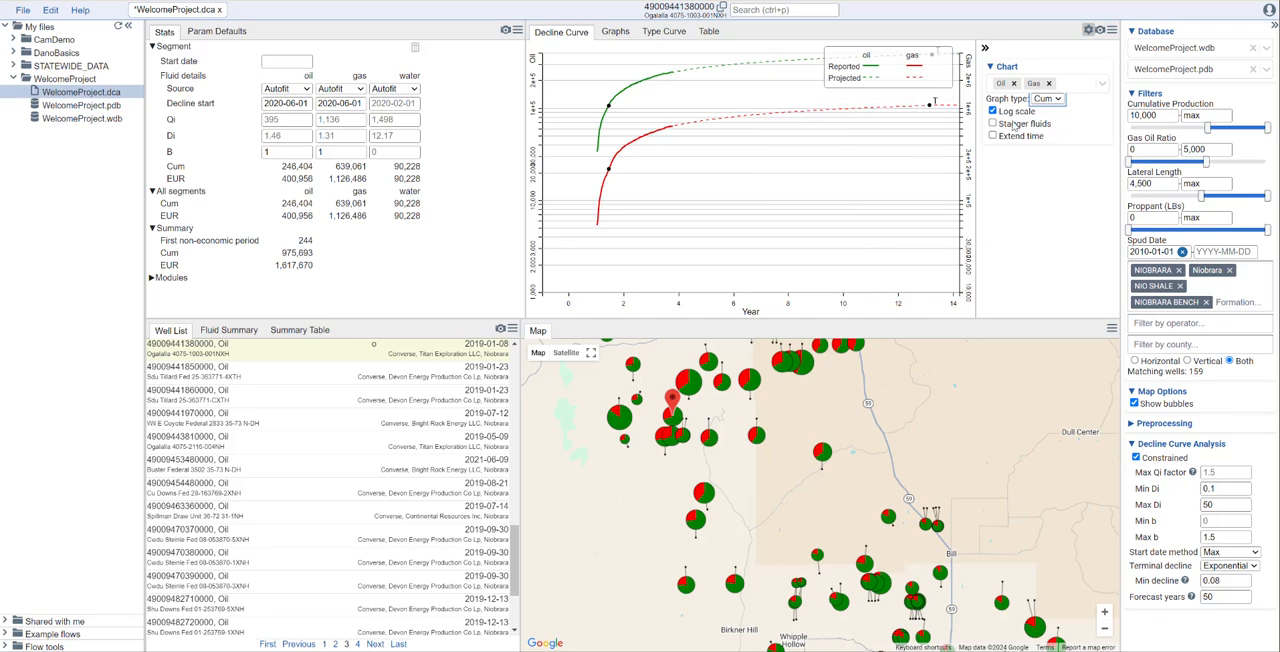
{"action": "left_click", "coordinate": [1058, 101]}
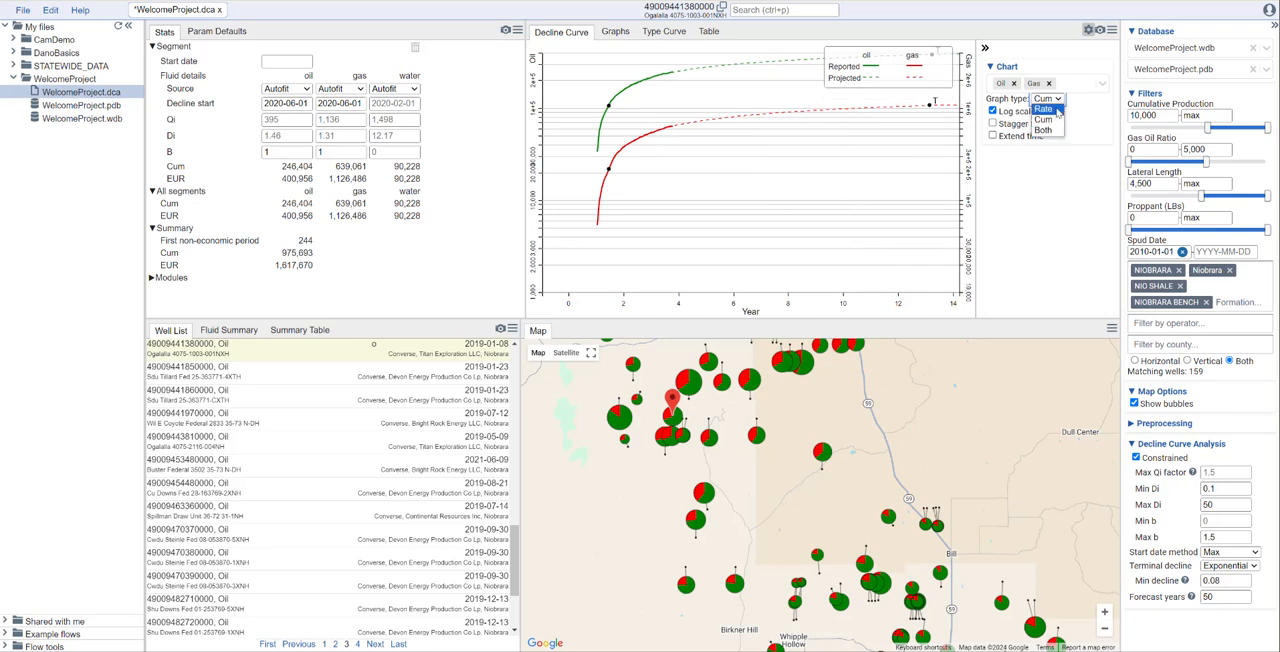
{"action": "left_click", "coordinate": [1043, 130]}
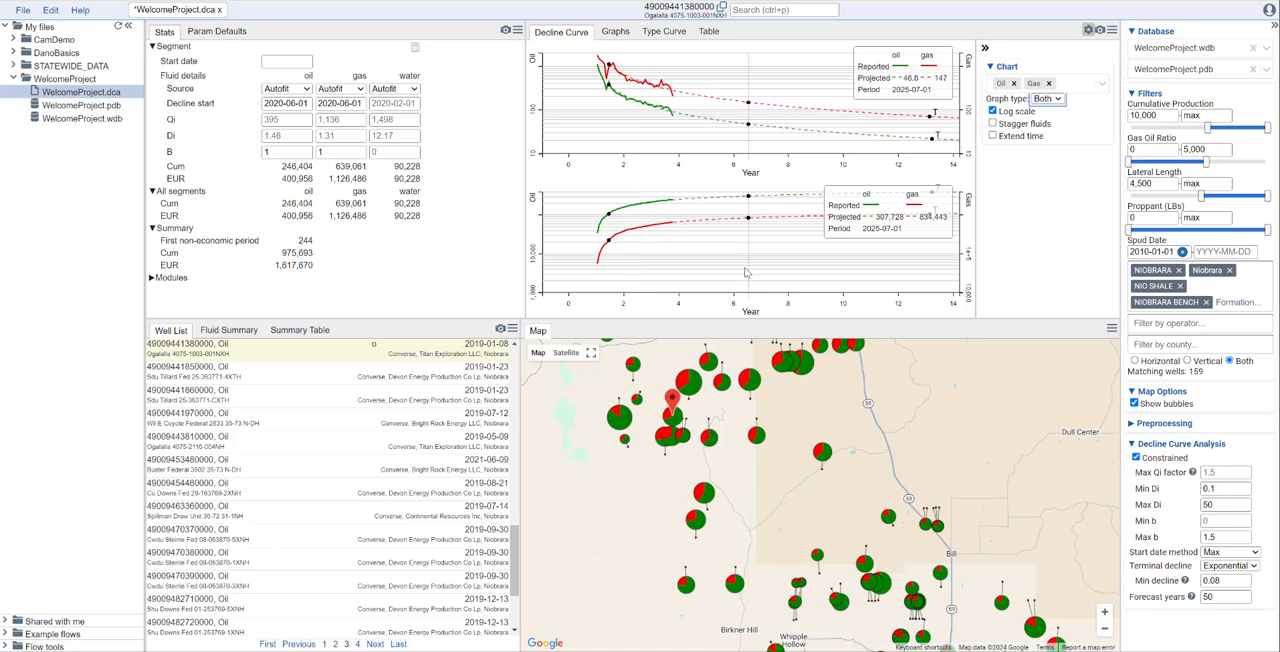
{"action": "left_click_drag", "start_coordinate": [758, 320], "coordinate": [755, 446]}
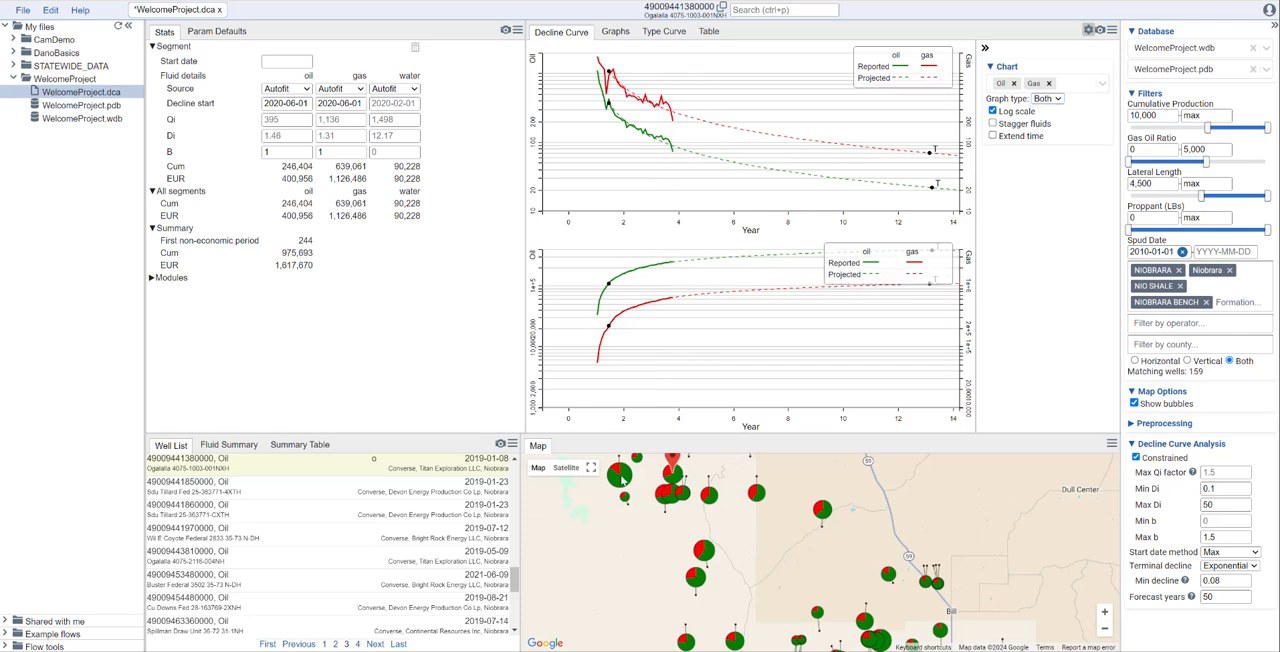
- Select the Wibaux Gold Federal well and the Katara 1018-1918H well on the map, and set the graph type to Rate
{"action": "left_click", "coordinate": [623, 477]}
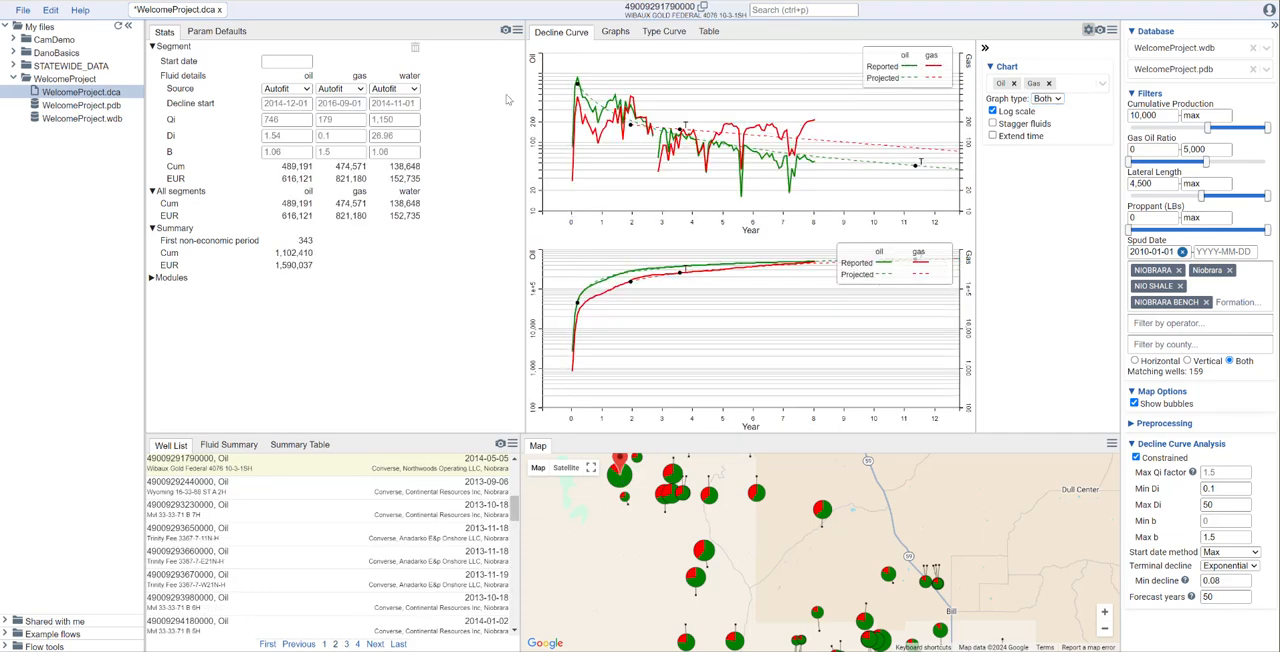
{"action": "left_click", "coordinate": [757, 494]}
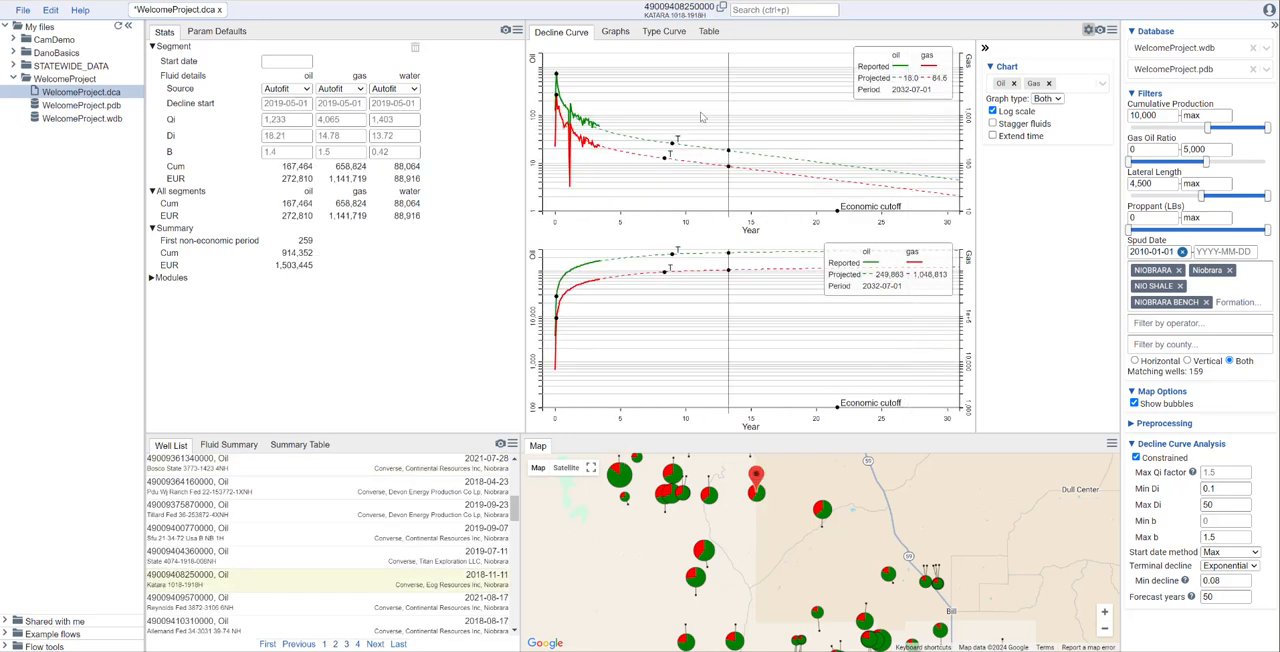
{"action": "left_click", "coordinate": [1055, 99]}
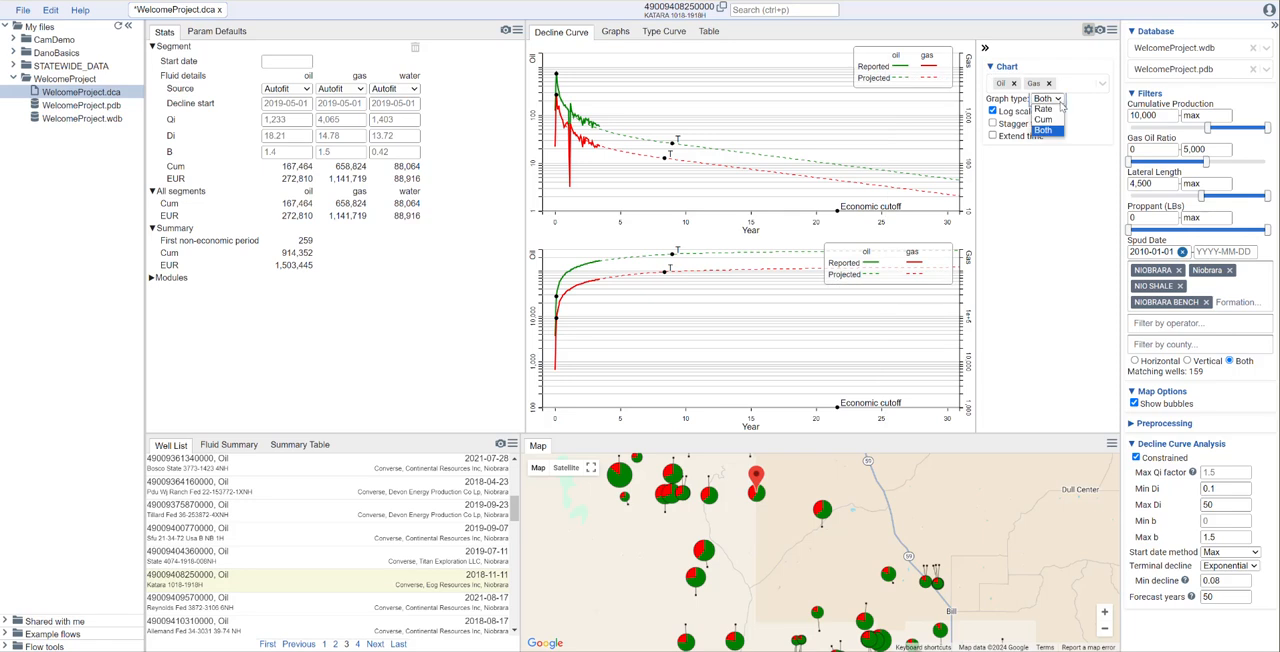
{"action": "left_click", "coordinate": [1052, 110]}
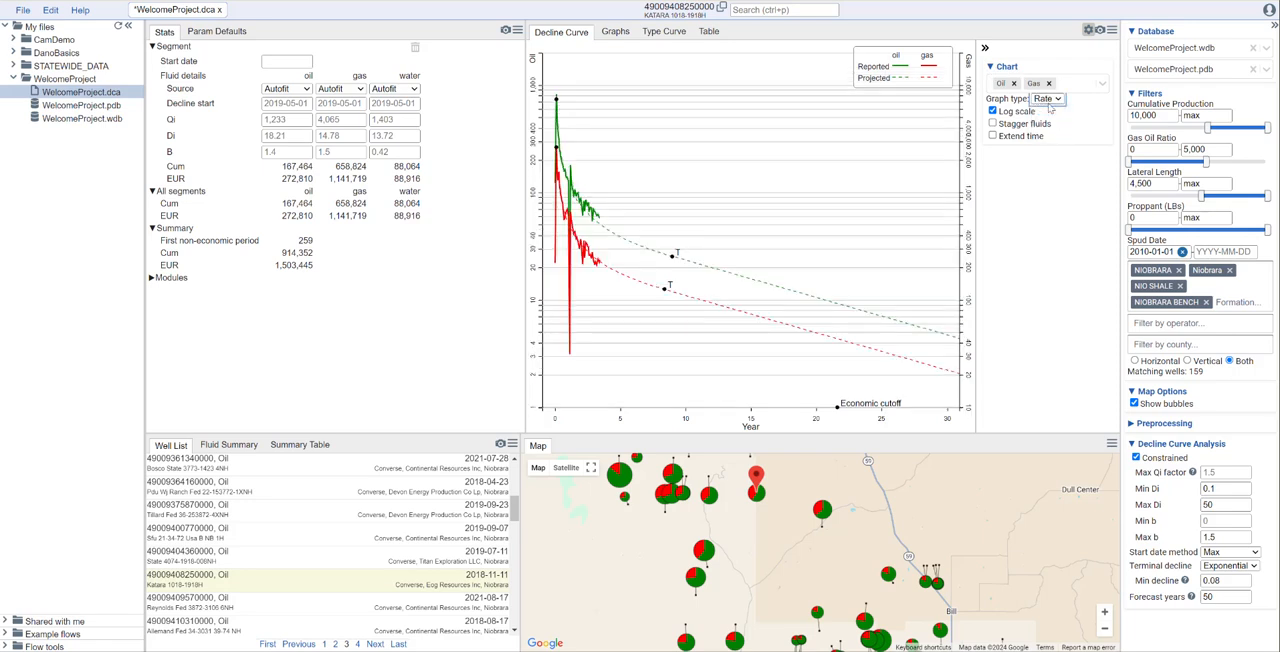
- Include Water on the Katara 1018-1918H rate chart, and take it off again
{"action": "left_click", "coordinate": [1075, 90]}
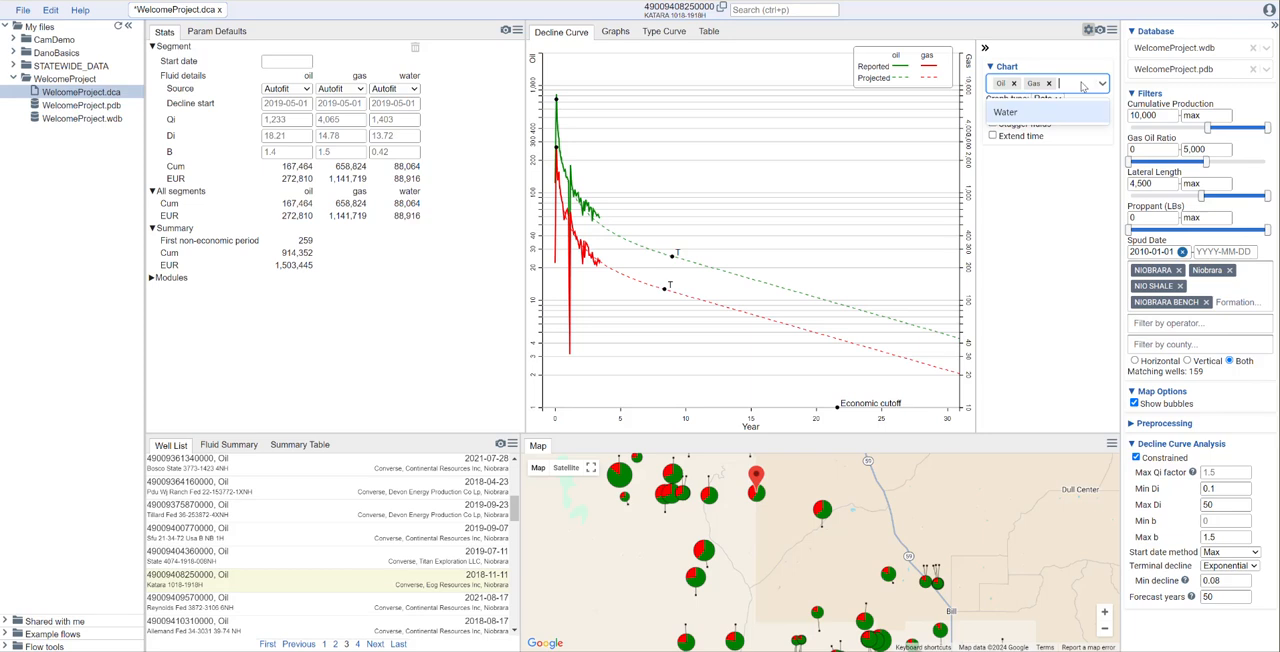
{"action": "left_click", "coordinate": [1057, 119]}
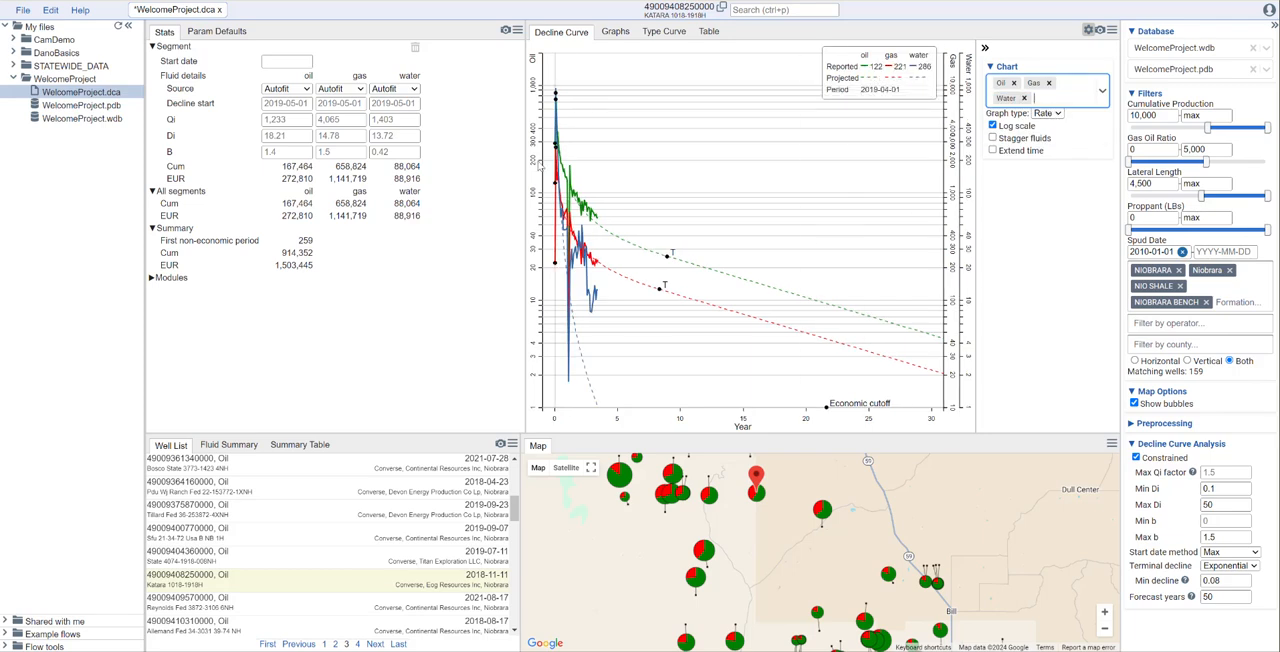
{"action": "left_click", "coordinate": [1024, 98]}
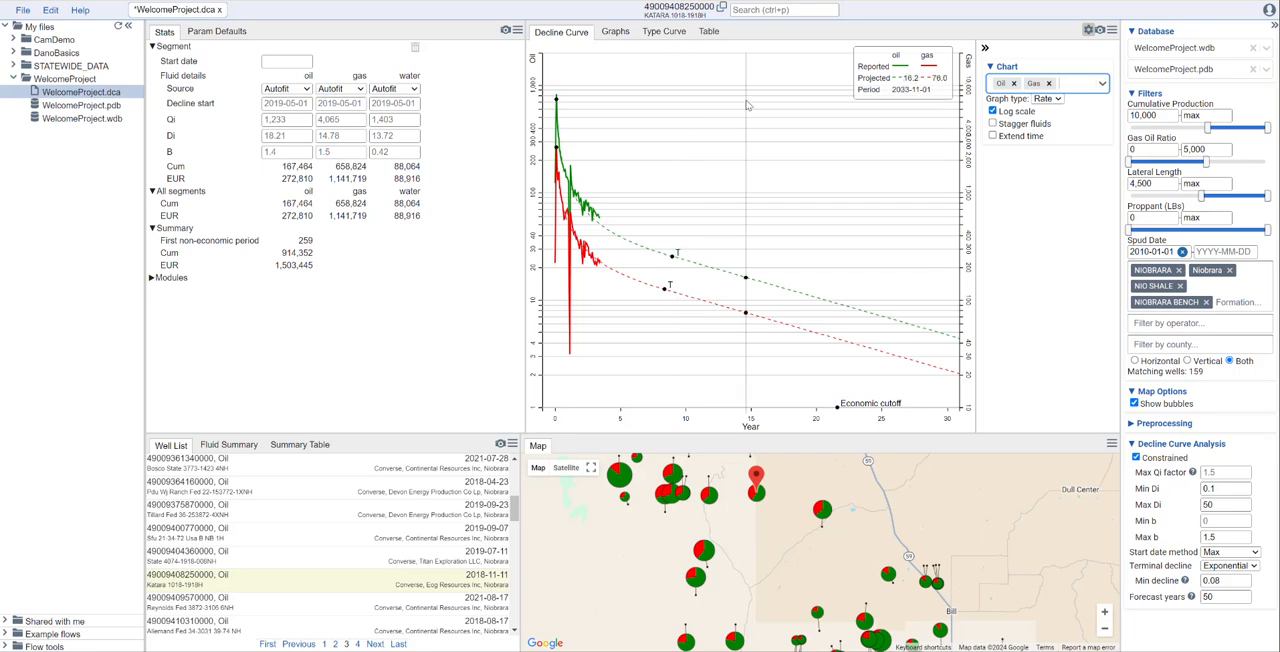
- Switch to the type curve view, and enlarge its chart by hiding the filters and file tree and narrowing the well stats
{"action": "left_click", "coordinate": [670, 33]}
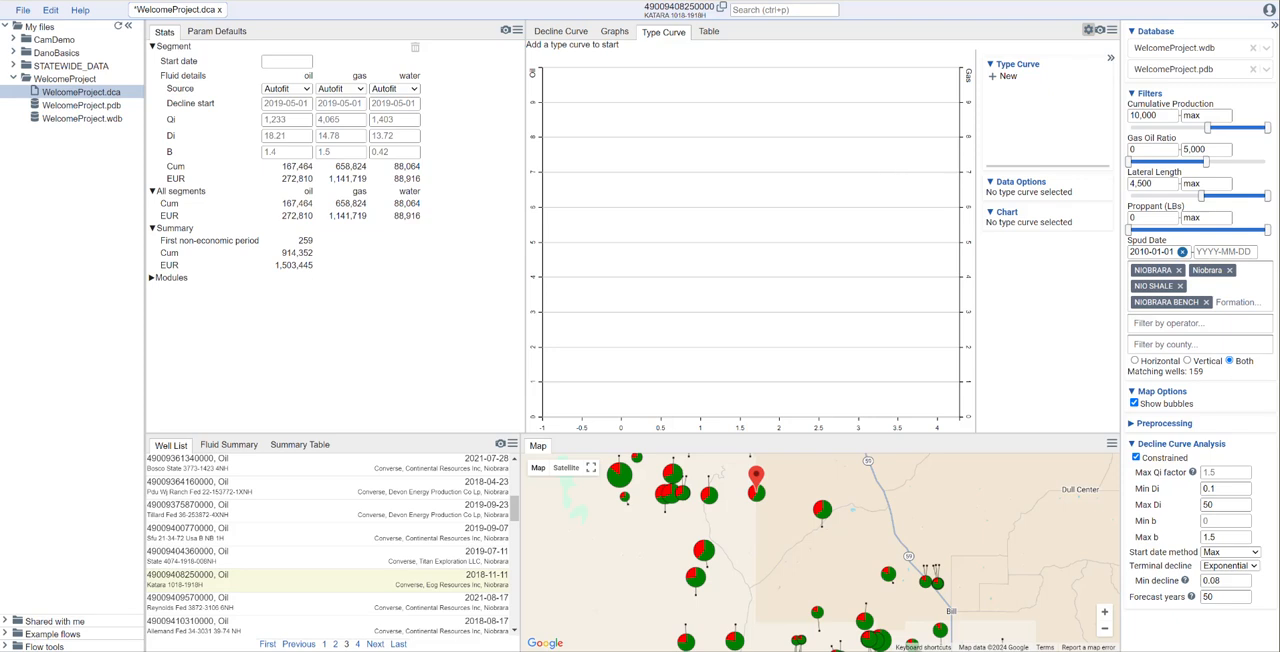
{"action": "left_click", "coordinate": [1275, 27]}
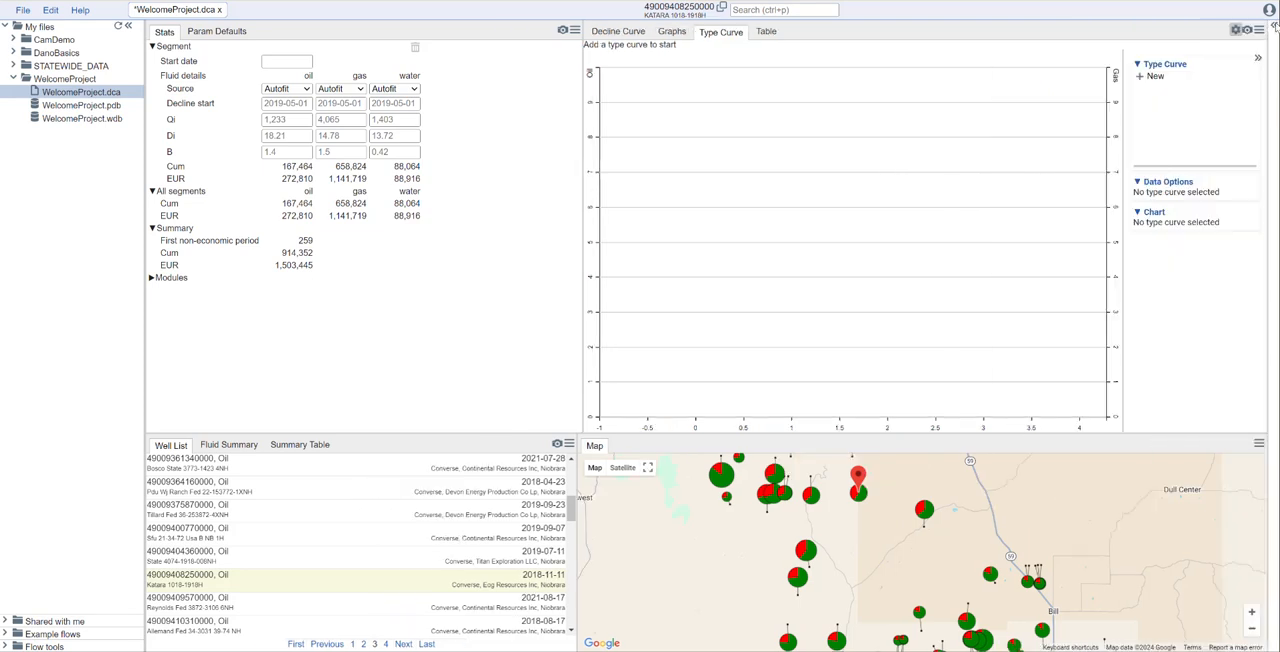
{"action": "left_click", "coordinate": [127, 26]}
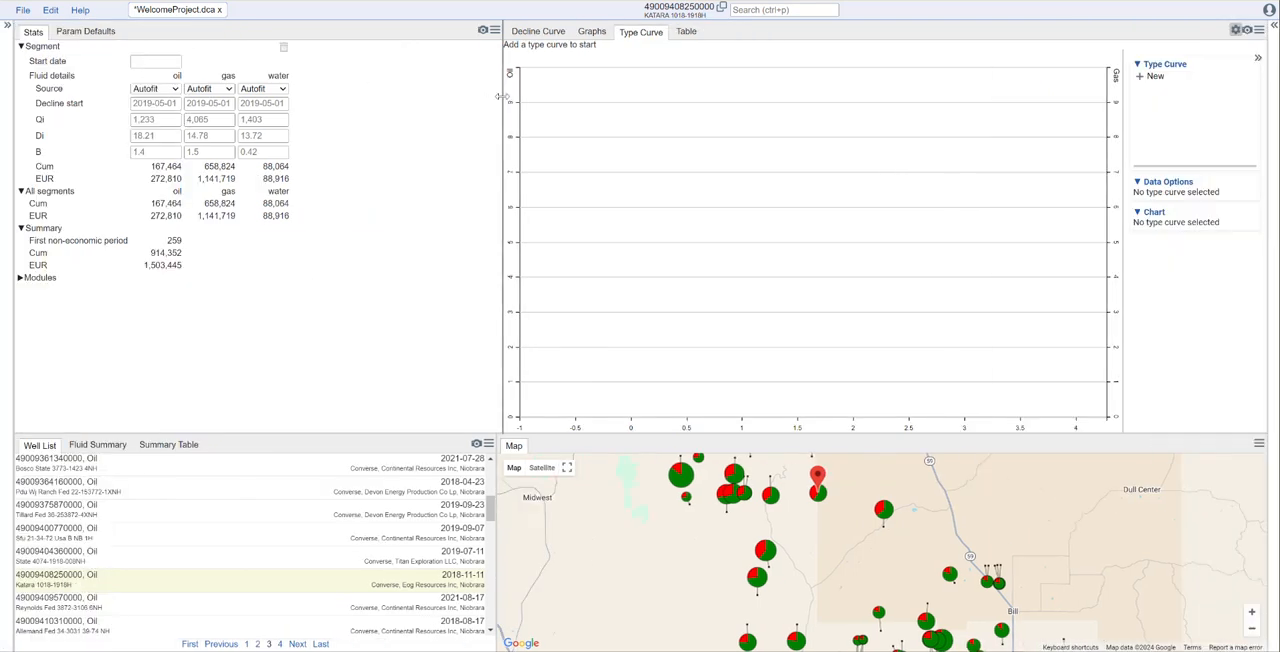
{"action": "left_click_drag", "start_coordinate": [503, 96], "coordinate": [440, 97]}
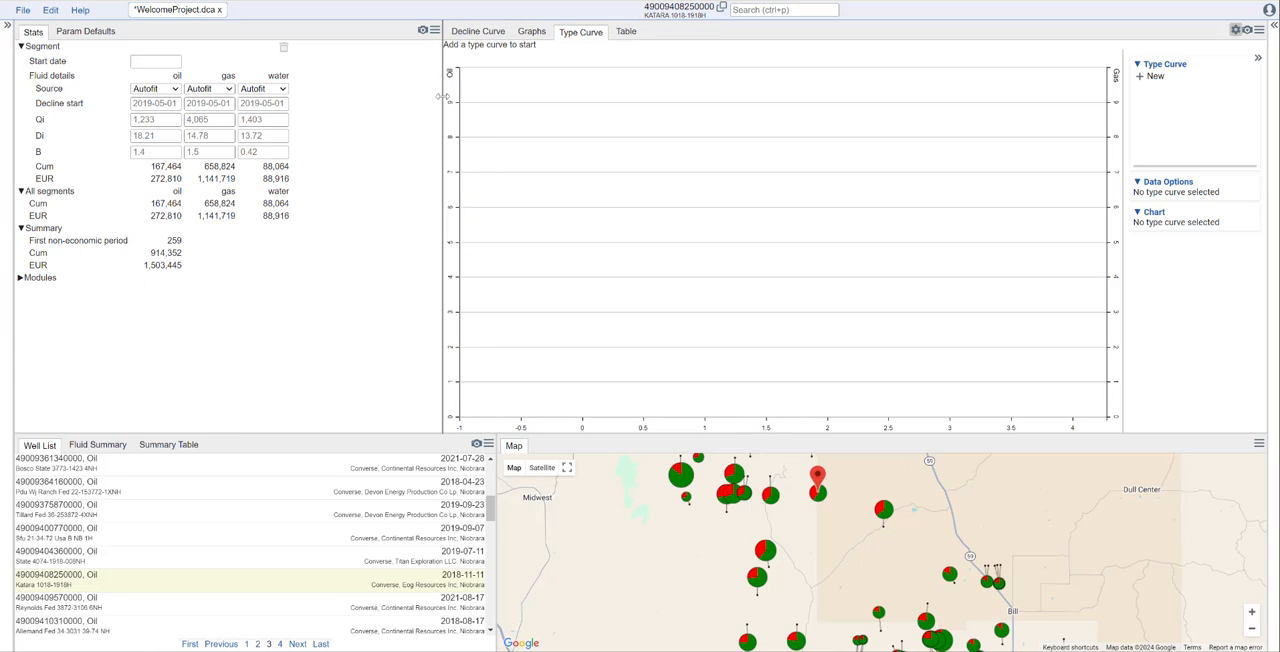
- Create a new type curve named Niobrara_P50
{"action": "left_click", "coordinate": [1152, 77]}
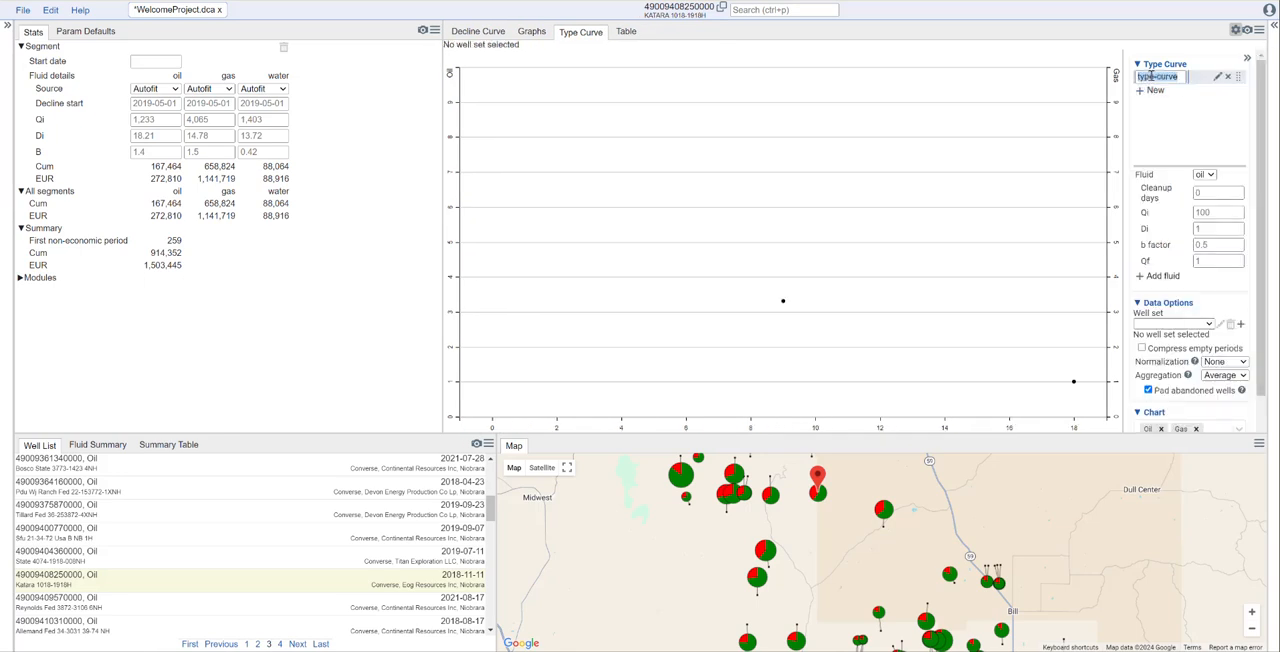
{"action": "type", "text": "Niobrara_P50"}
{"action": "left_click", "coordinate": [1156, 118]}
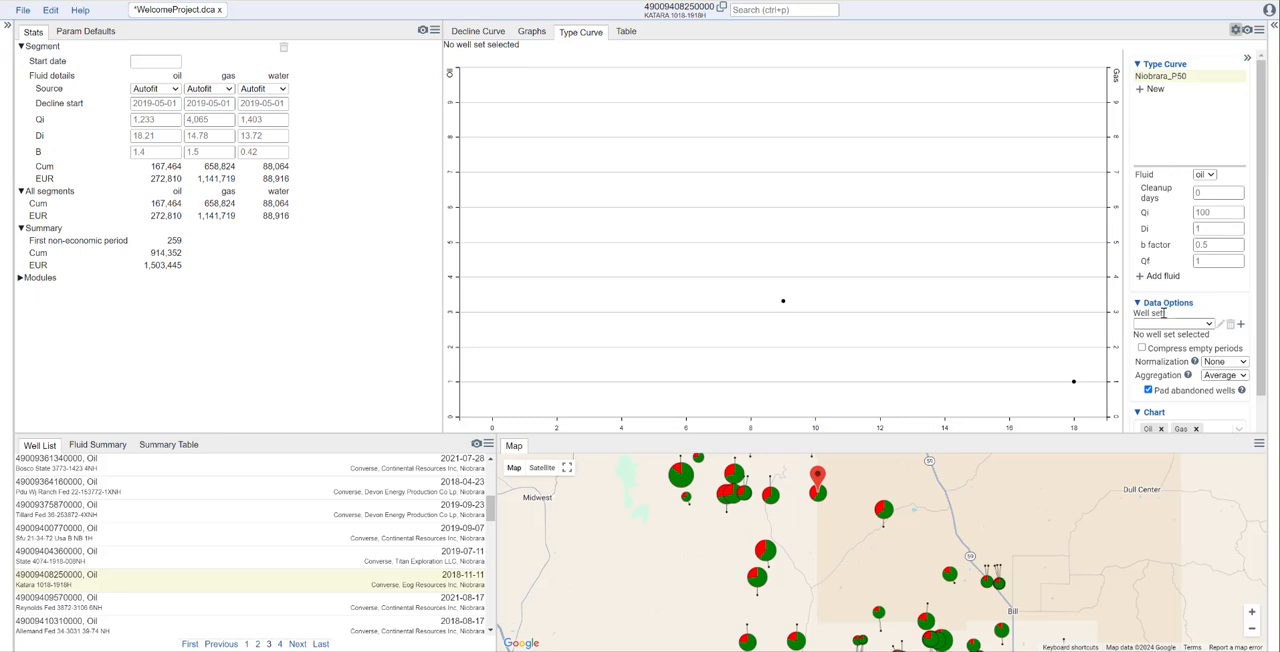
- Start a new well set for the type curve and name it Niobrara
{"action": "scroll", "coordinate": [1164, 316], "scroll_direction": "down", "scroll_amount": 2}
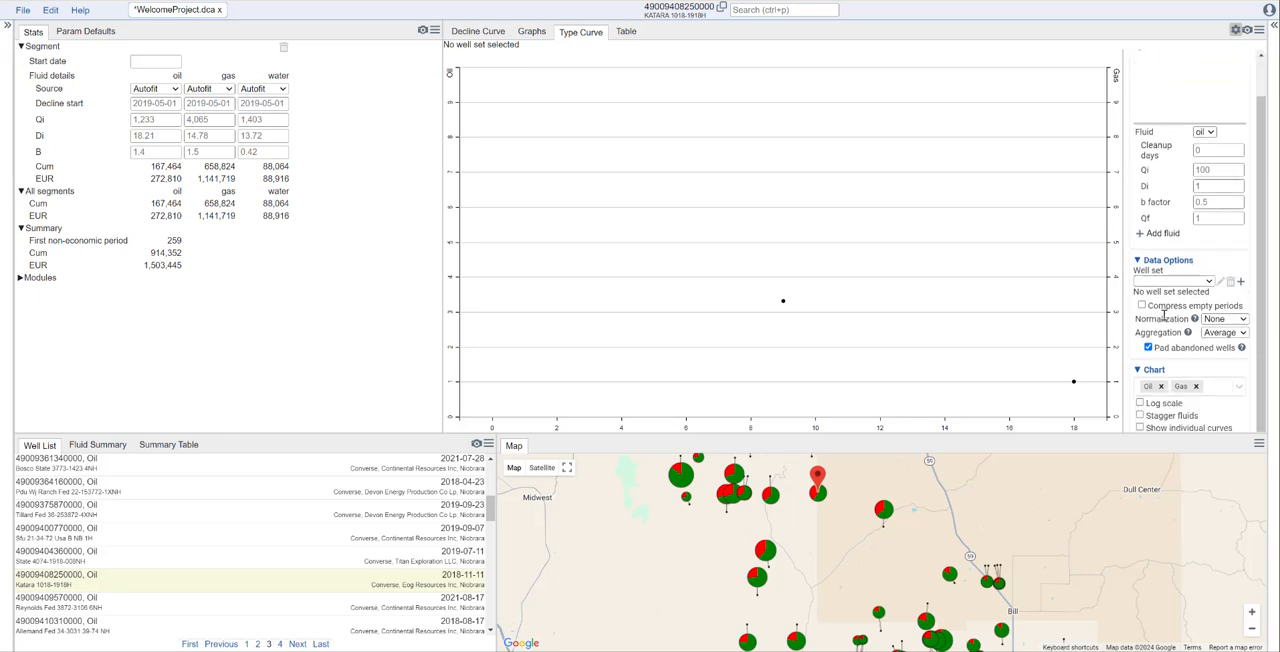
{"action": "left_click", "coordinate": [1210, 282]}
{"action": "left_click", "coordinate": [1210, 282]}
{"action": "left_click", "coordinate": [1241, 284]}
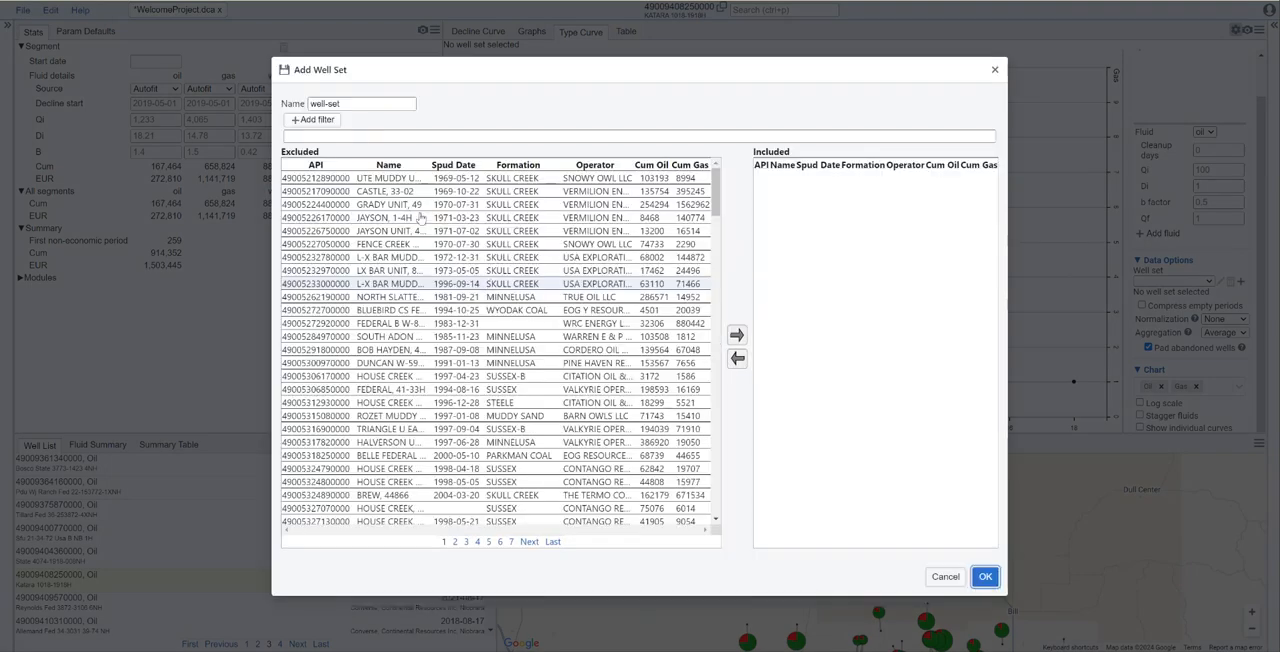
{"action": "left_click_drag", "start_coordinate": [355, 105], "coordinate": [300, 109]}
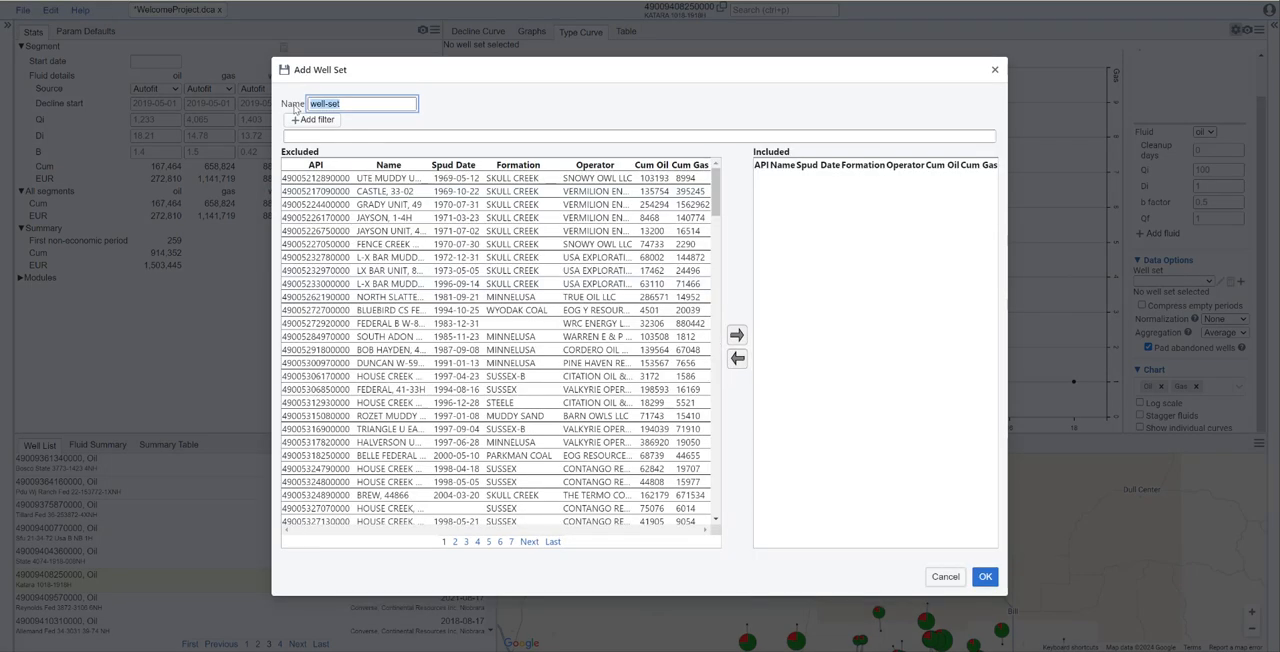
{"action": "type", "text": "N"}
- Filter the well set's candidate wells to those with cum_oil > 5000
{"action": "left_click", "coordinate": [313, 120]}
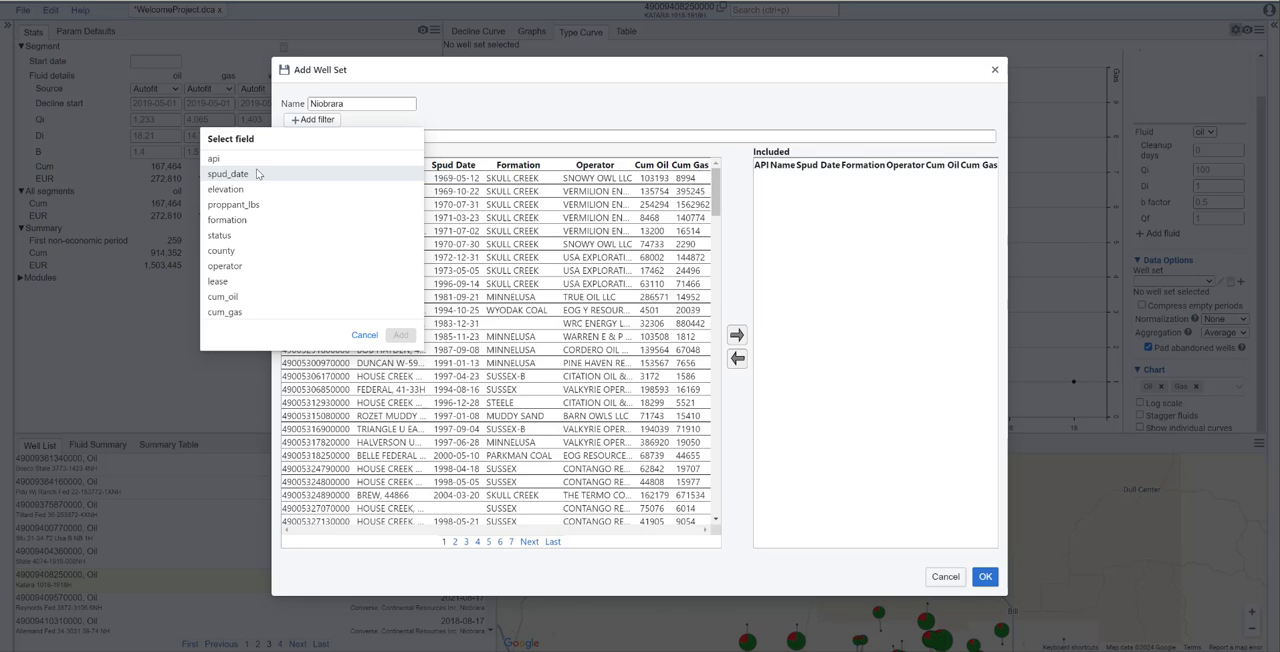
{"action": "left_click", "coordinate": [236, 298]}
{"action": "left_click", "coordinate": [225, 159]}
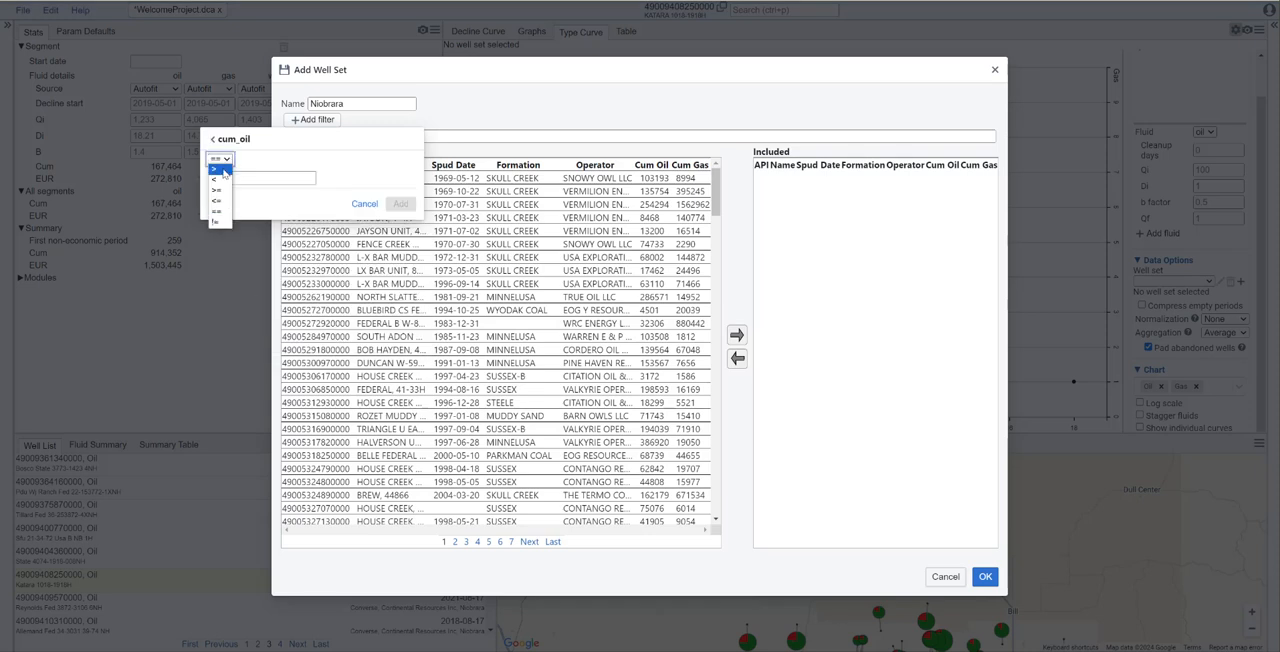
{"action": "left_click", "coordinate": [220, 169]}
{"action": "left_click", "coordinate": [242, 181]}
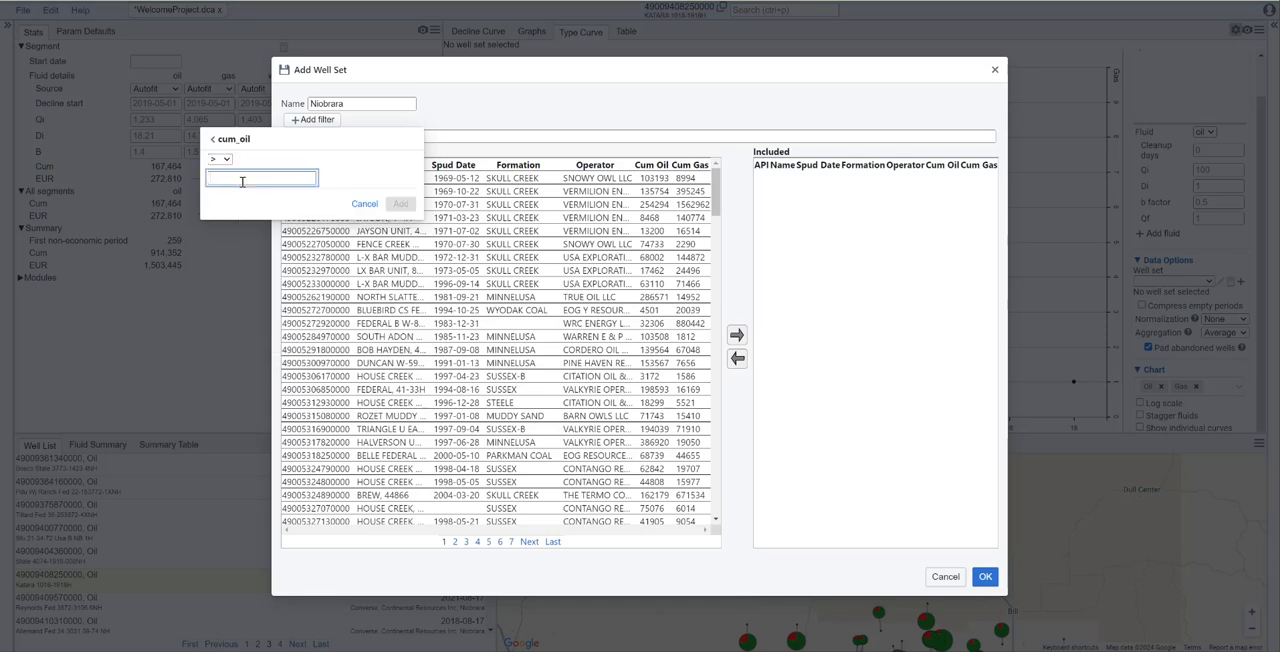
{"action": "type", "text": "5000"}
{"action": "left_click", "coordinate": [401, 204]}
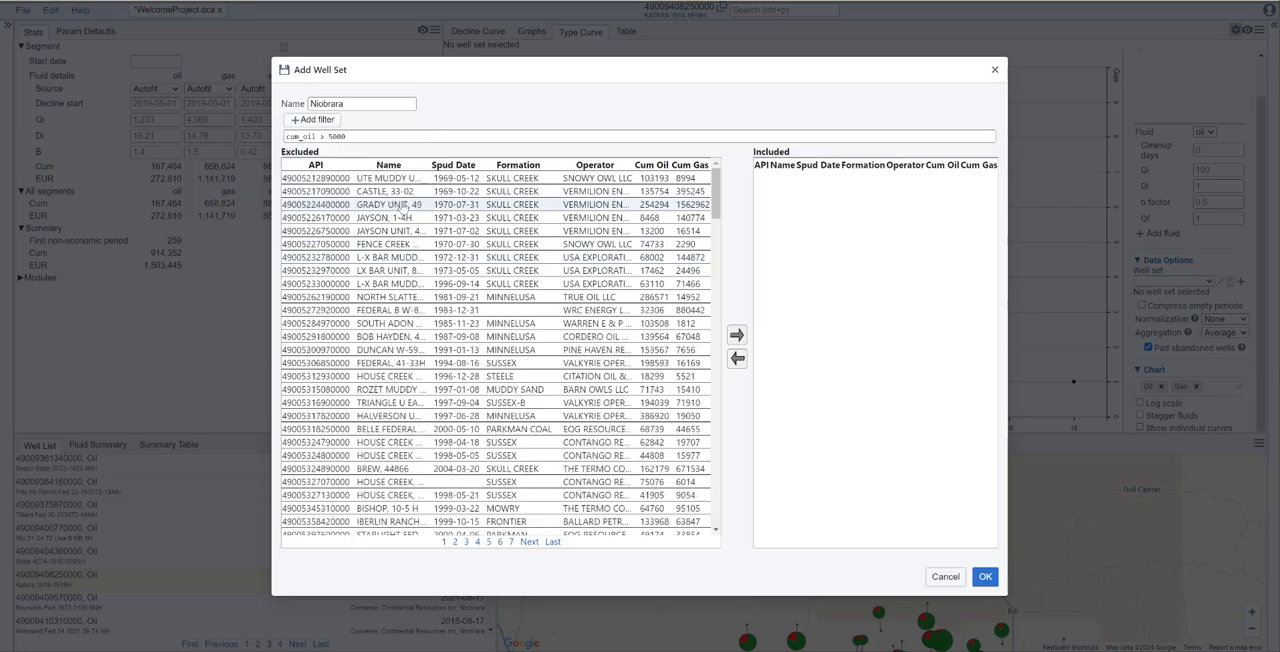
- Add a filter to the well set that limits the formation to NIOBRARA
{"action": "left_click", "coordinate": [322, 119]}
{"action": "left_click", "coordinate": [228, 219]}
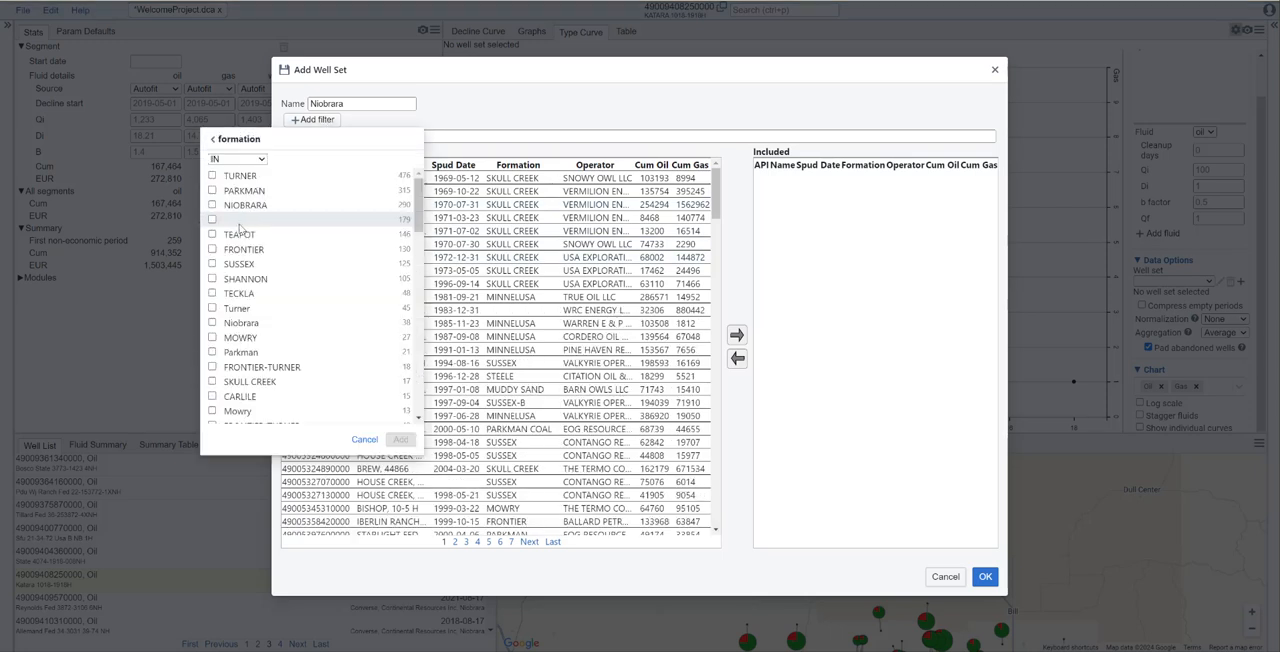
{"action": "left_click", "coordinate": [246, 204]}
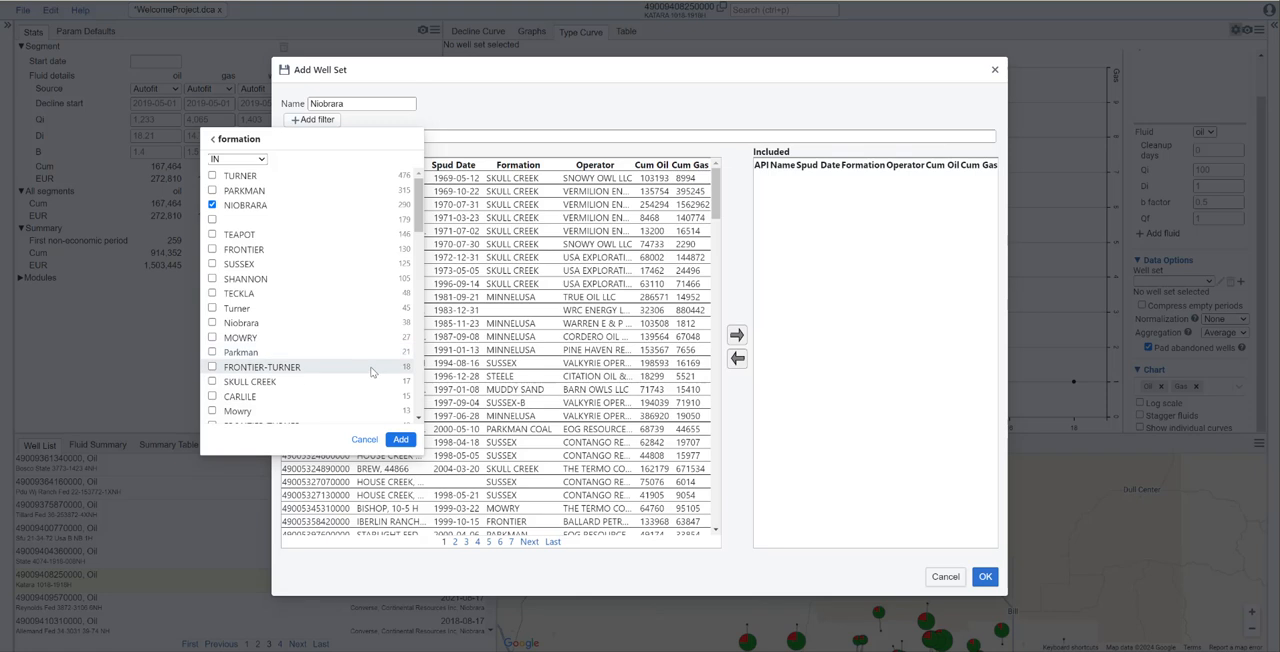
{"action": "left_click", "coordinate": [400, 439]}
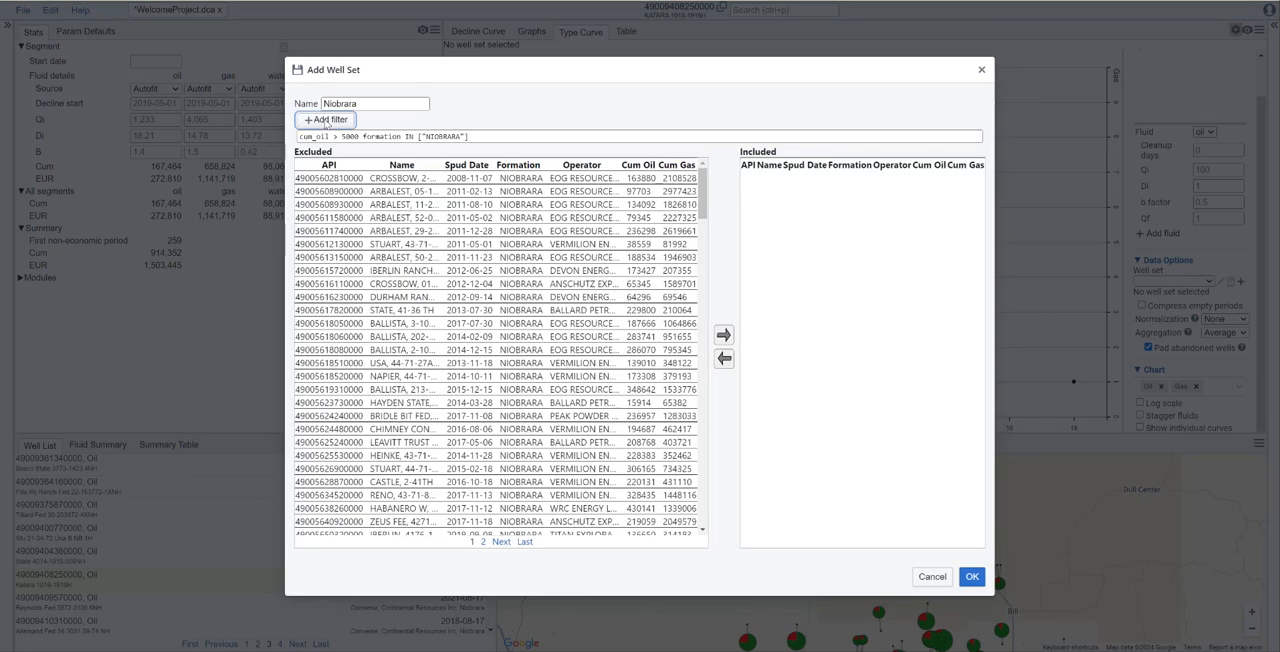
- Add a filter to the well set for spud_date >= 2015
{"action": "left_click", "coordinate": [325, 121]}
{"action": "left_click", "coordinate": [241, 173]}
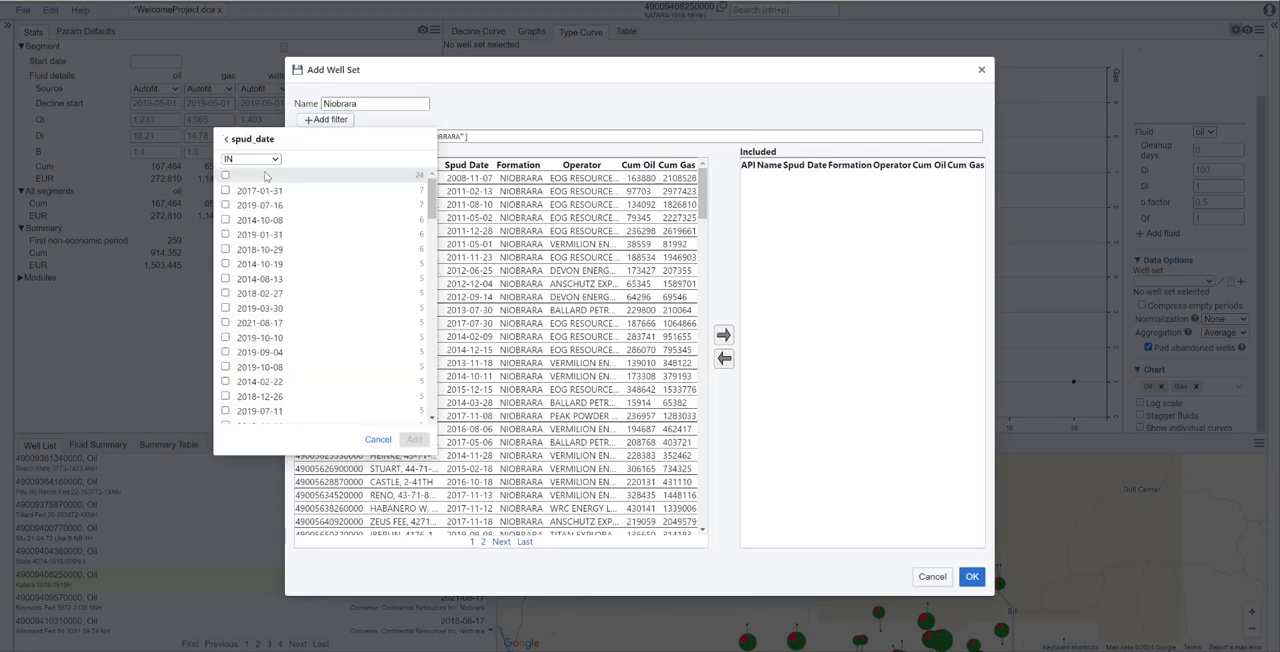
{"action": "left_click", "coordinate": [255, 160]}
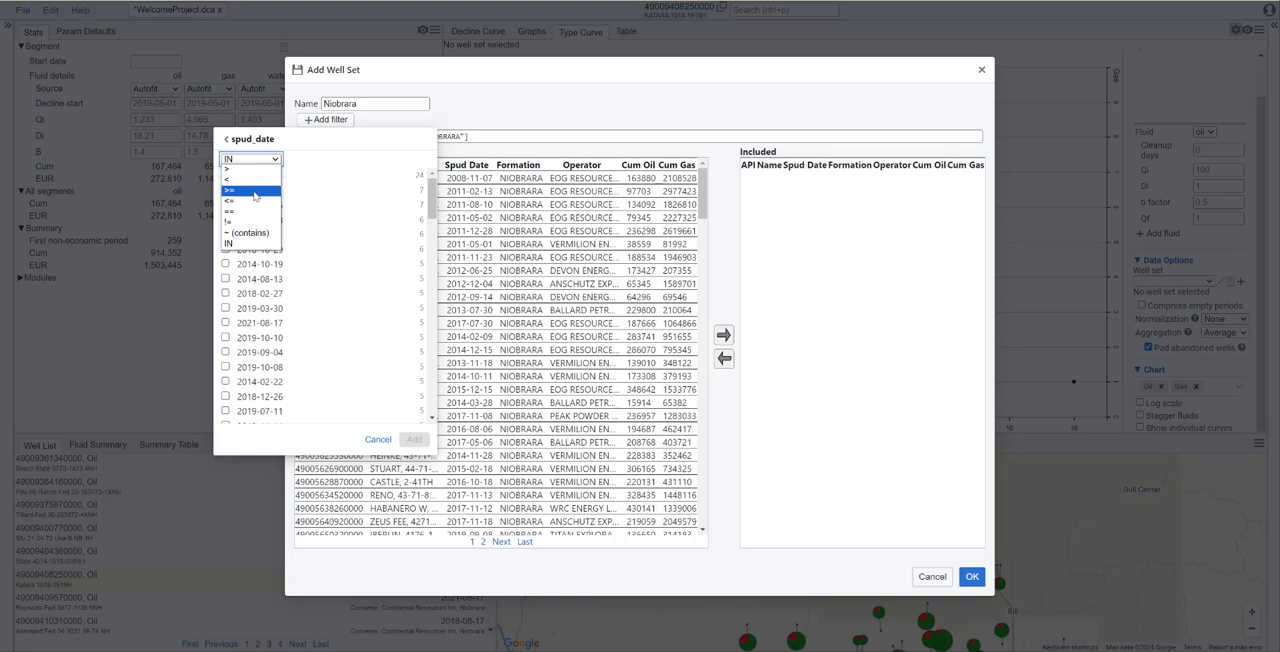
{"action": "left_click", "coordinate": [254, 196]}
{"action": "left_click", "coordinate": [255, 178]}
{"action": "type", "text": "2015"}
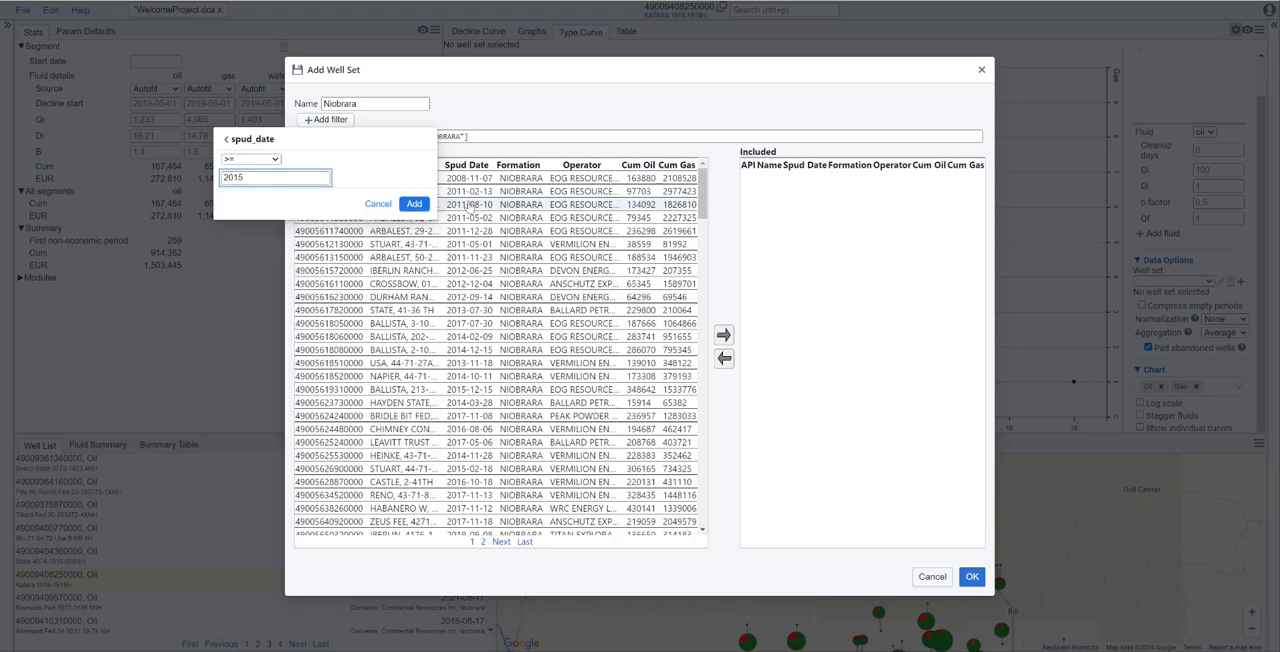
{"action": "left_click", "coordinate": [414, 203]}
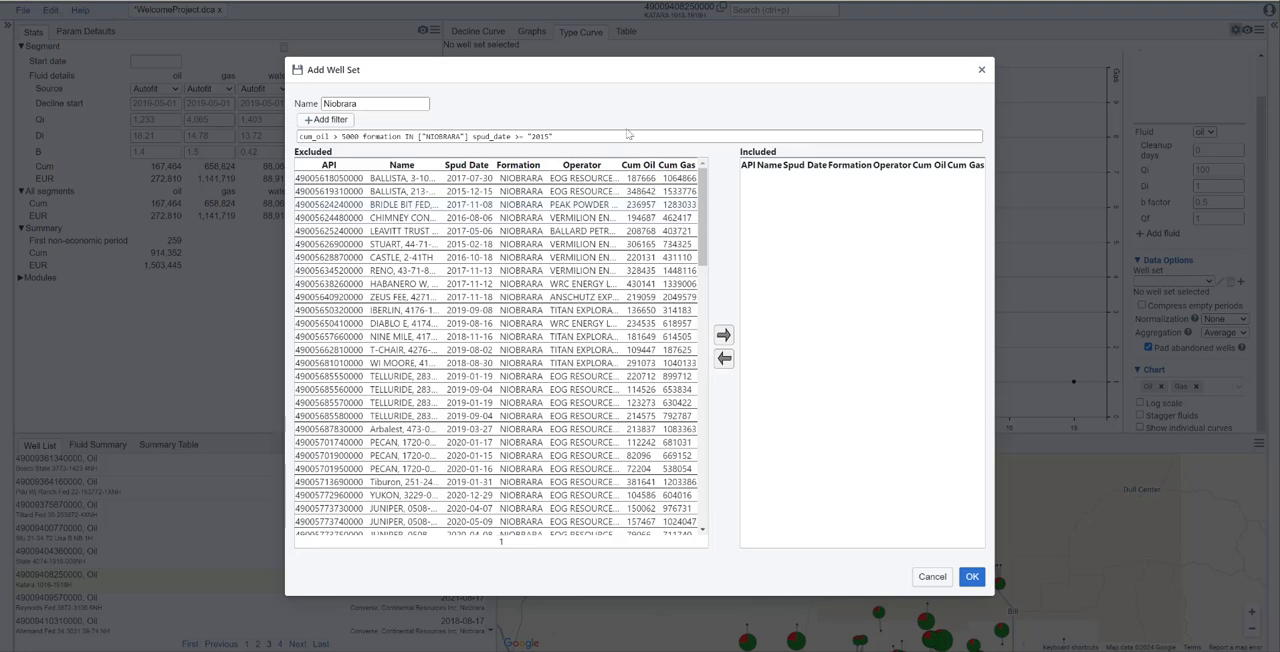
- Move all the filtered wells into the Included list and save the Niobrara well set
{"action": "left_click_drag", "start_coordinate": [703, 180], "coordinate": [714, 491]}
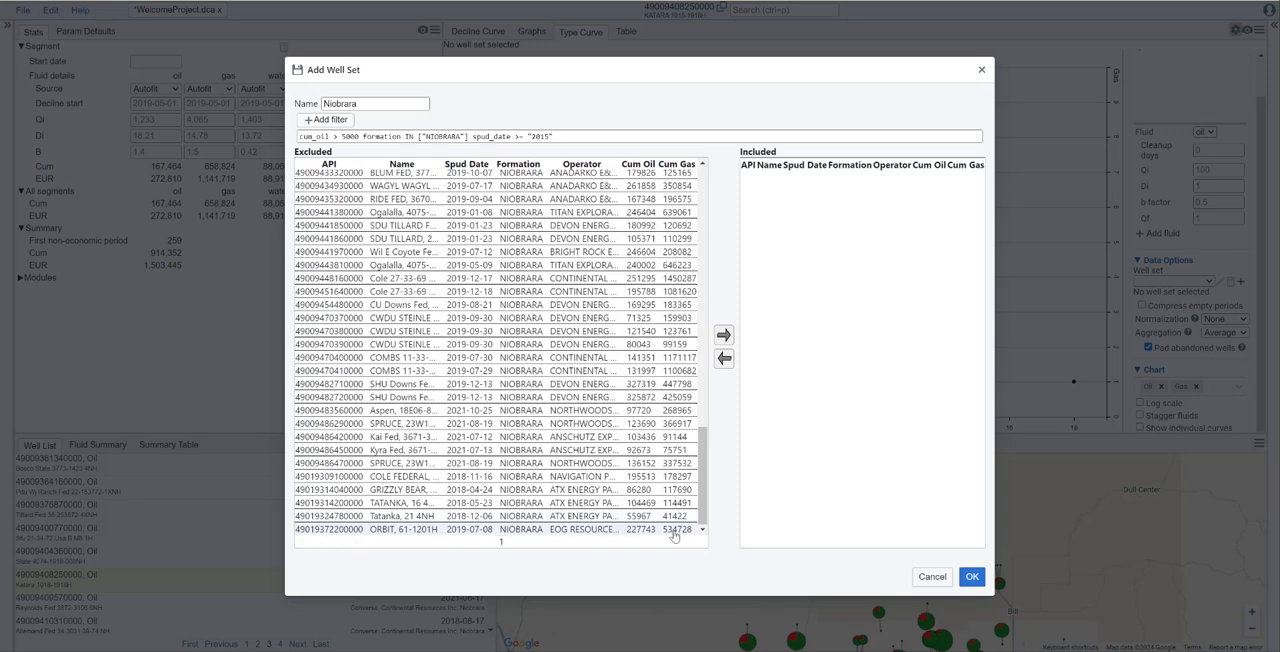
{"action": "key", "text": "ctrl+a"}
{"action": "left_click", "coordinate": [723, 335]}
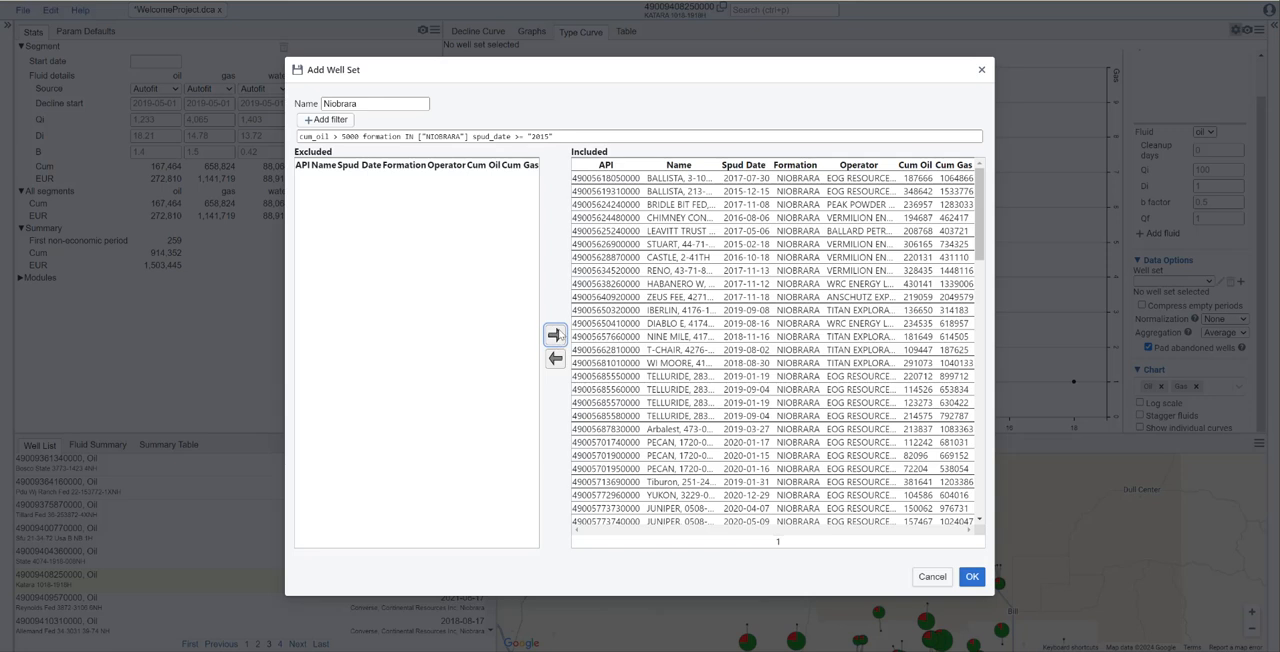
{"action": "left_click", "coordinate": [971, 577]}
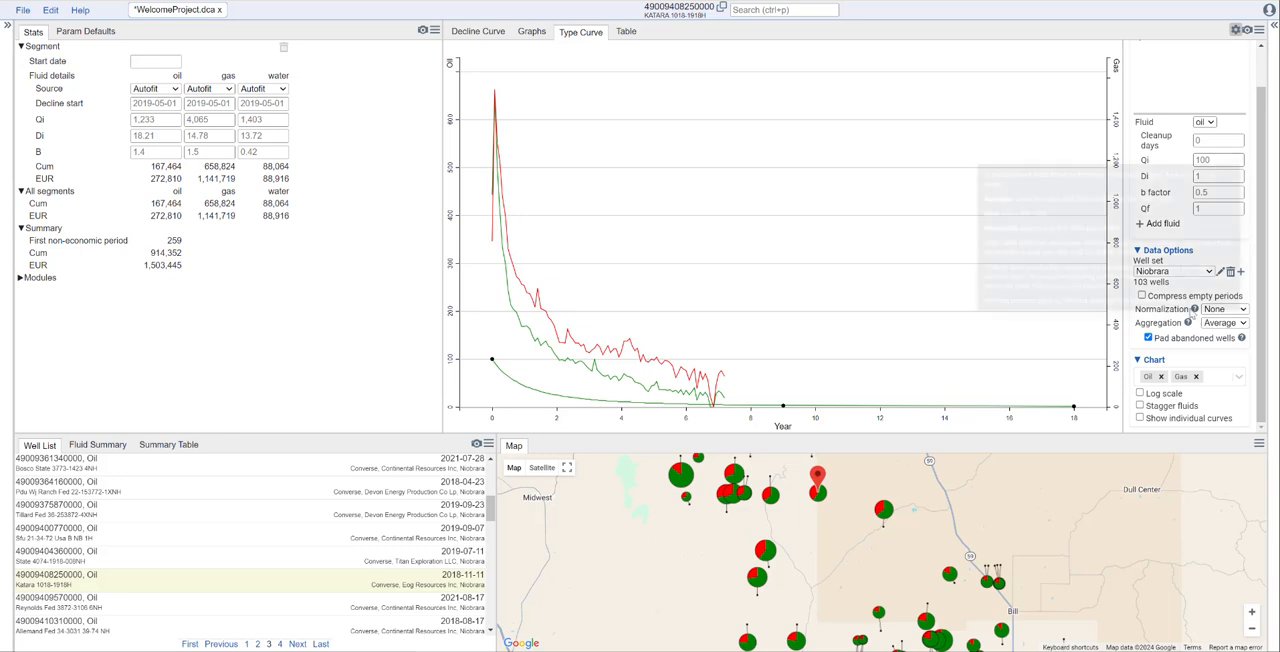
- Check the normalization choices, and set the type curve data's aggregation to Percentile with a percentile of 50
{"action": "left_click", "coordinate": [1237, 312]}
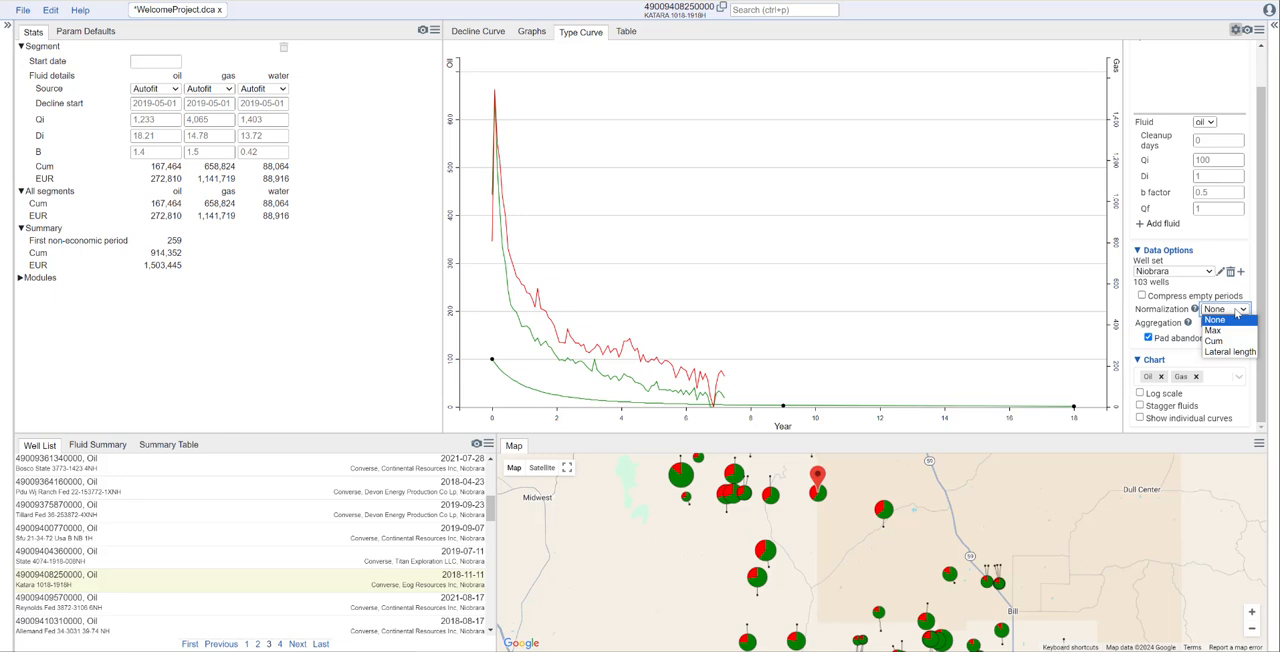
{"action": "left_click", "coordinate": [1249, 290]}
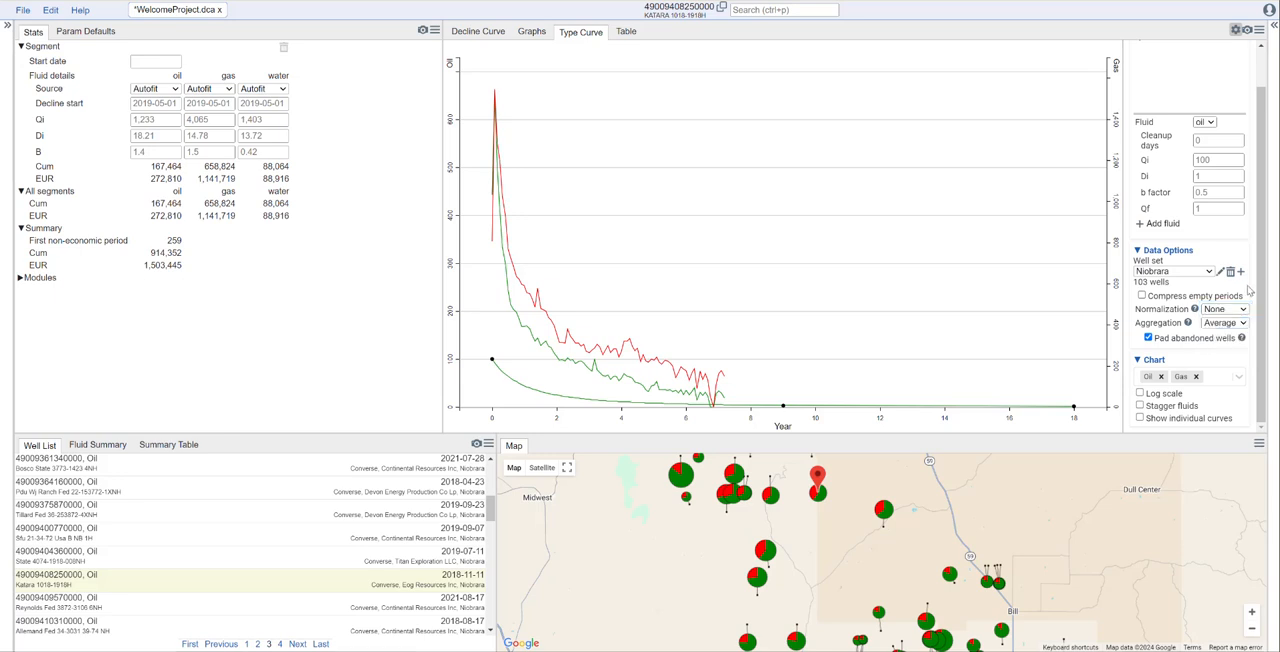
{"action": "left_click", "coordinate": [1240, 325]}
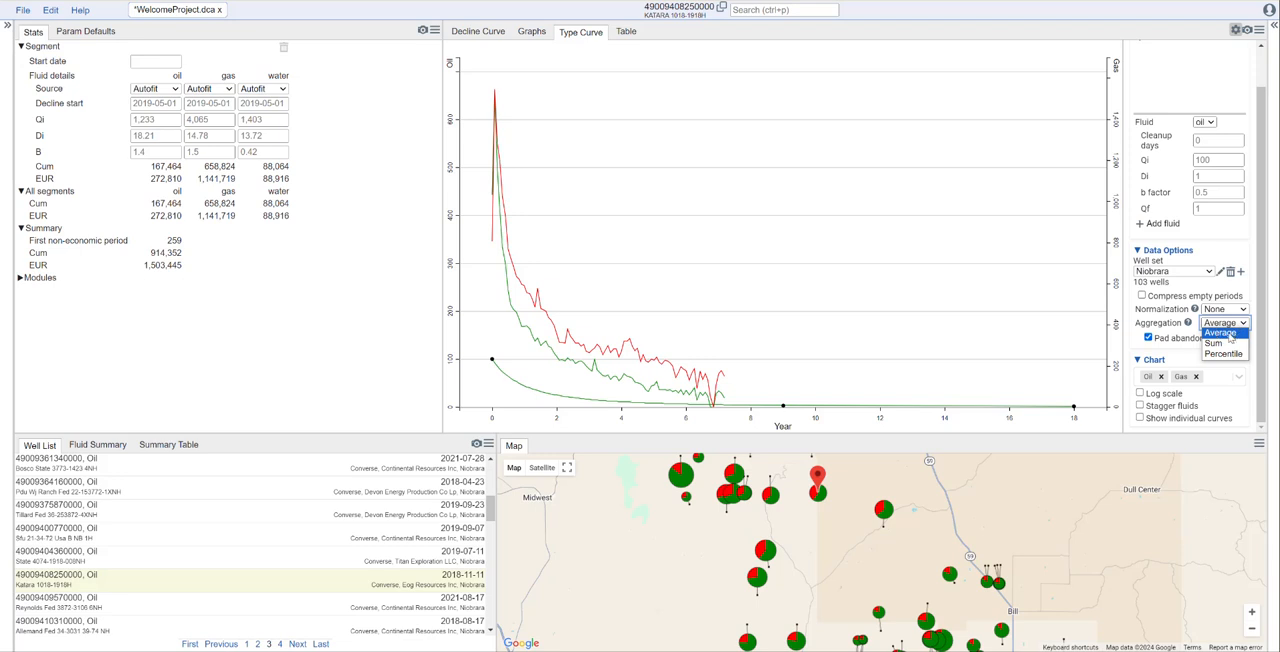
{"action": "left_click", "coordinate": [1224, 355]}
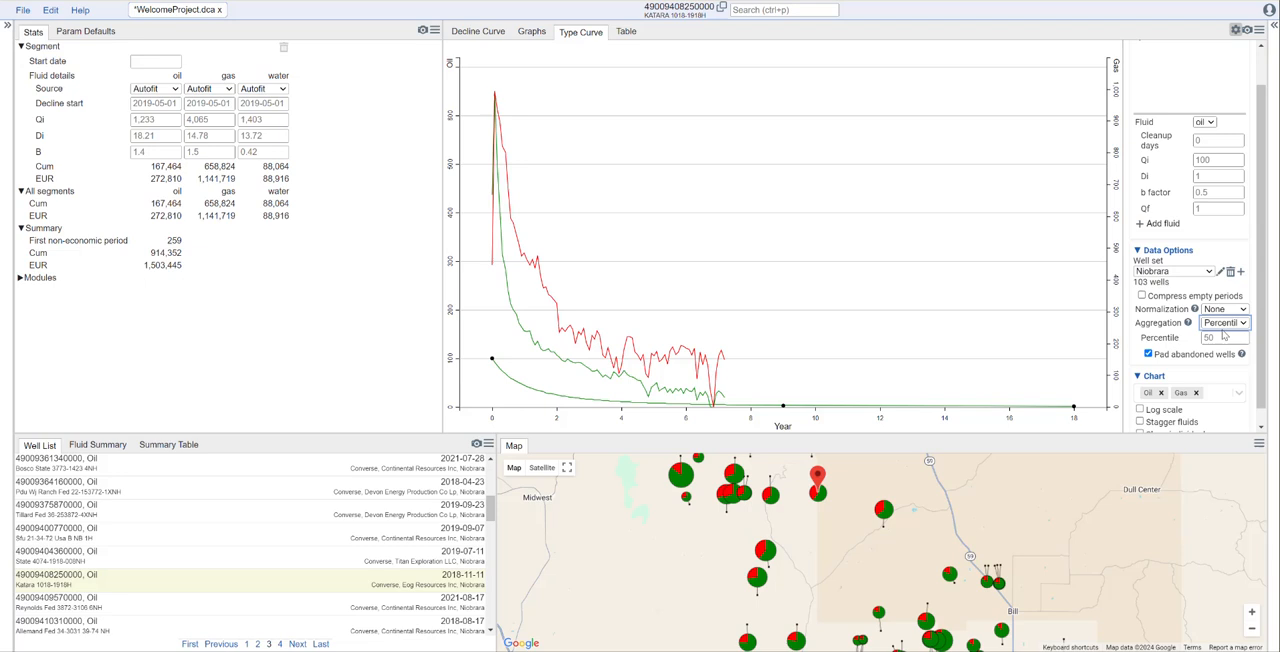
{"action": "left_click", "coordinate": [1221, 338]}
- Turn on log scale, staggered fluids and individual curves for the type curve chart
{"action": "scroll", "coordinate": [1257, 335], "scroll_direction": "down", "scroll_amount": 1}
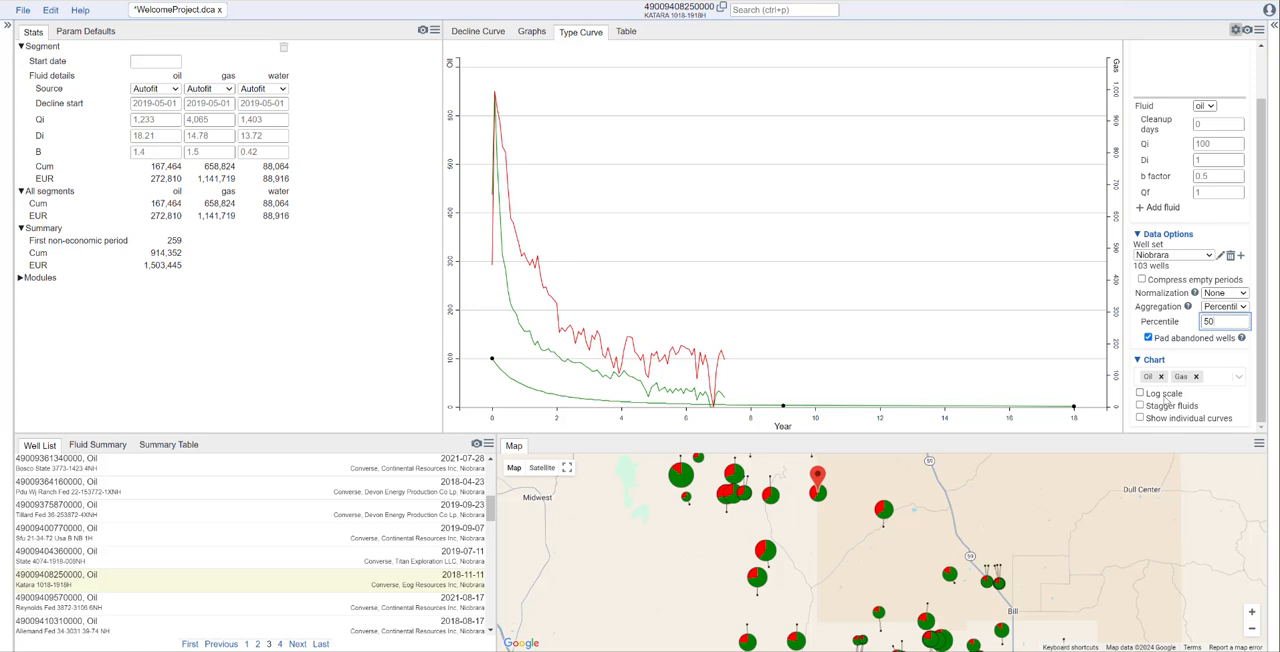
{"action": "left_click", "coordinate": [1164, 396]}
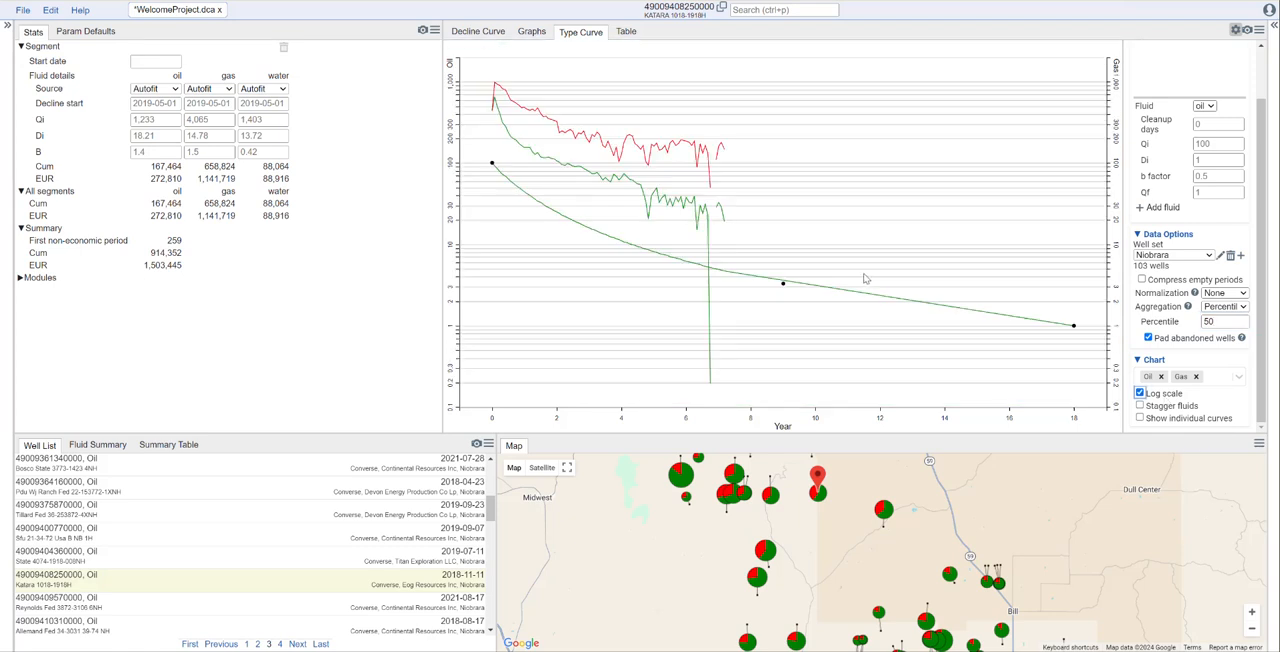
{"action": "left_click", "coordinate": [1170, 408]}
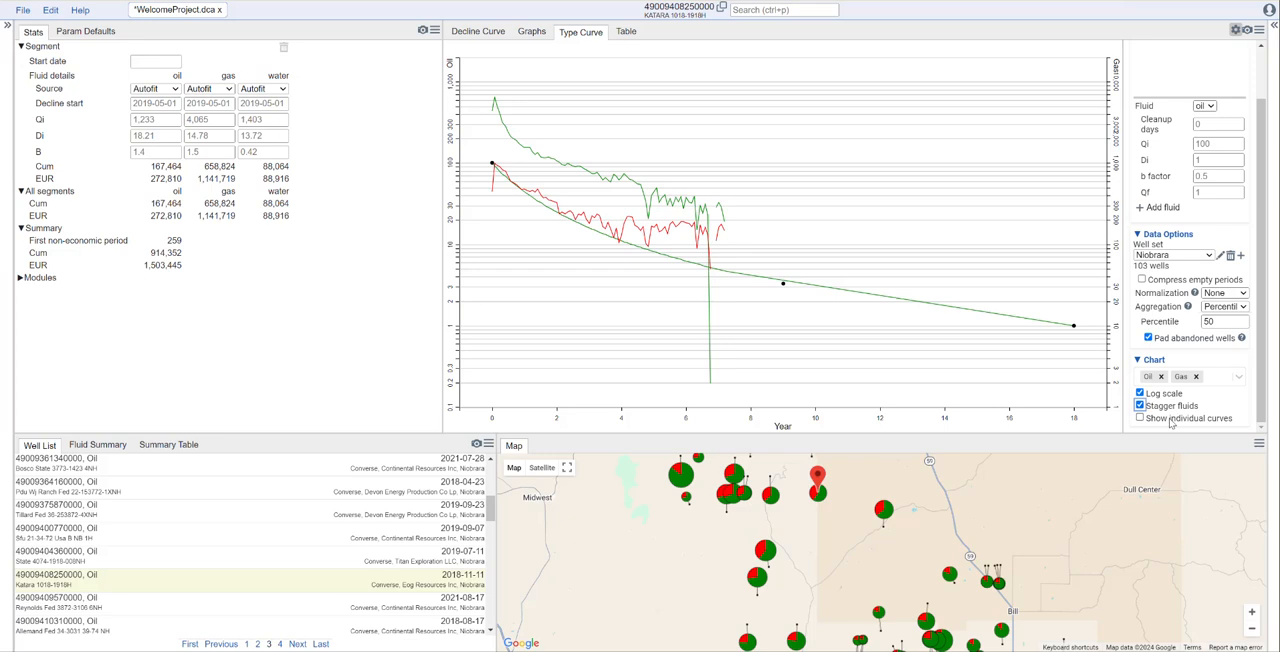
{"action": "left_click", "coordinate": [1171, 419]}
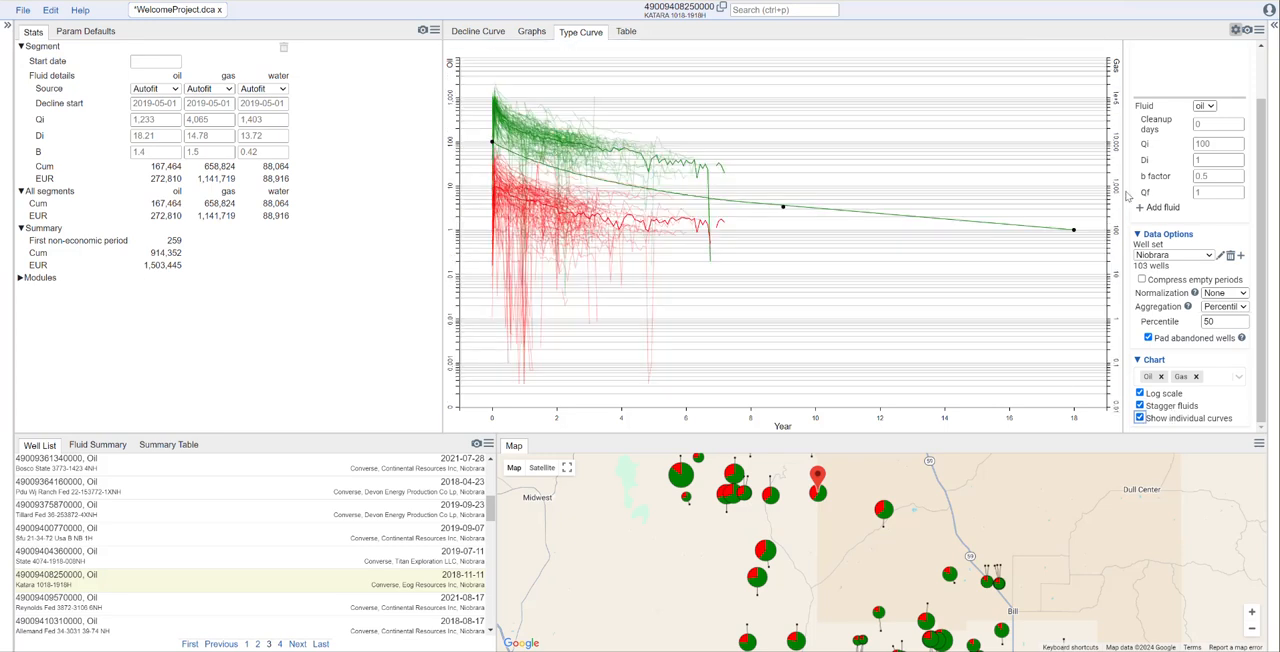
- Fit the oil type curve on the chart to about 25 cleanup days, Qi 803, Di 5.3, b factor 1.15 and Qf 24.4
{"action": "scroll", "coordinate": [1262, 200], "scroll_direction": "up", "scroll_amount": 2}
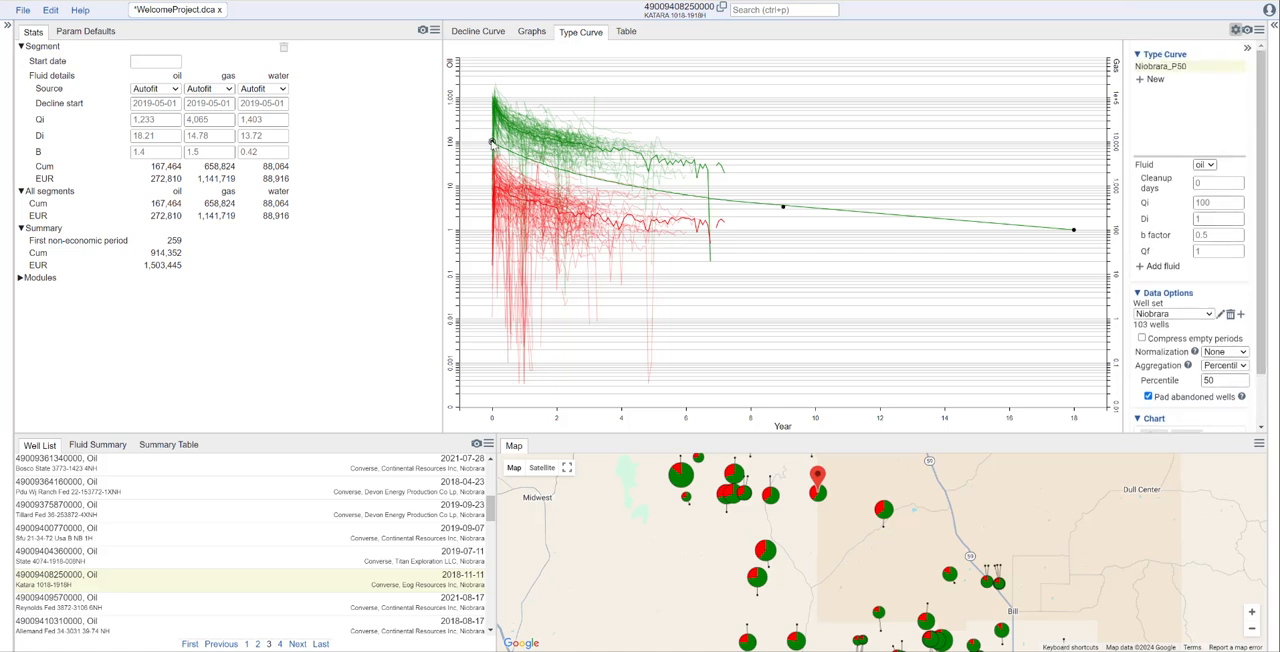
{"action": "left_click_drag", "start_coordinate": [491, 143], "coordinate": [493, 101]}
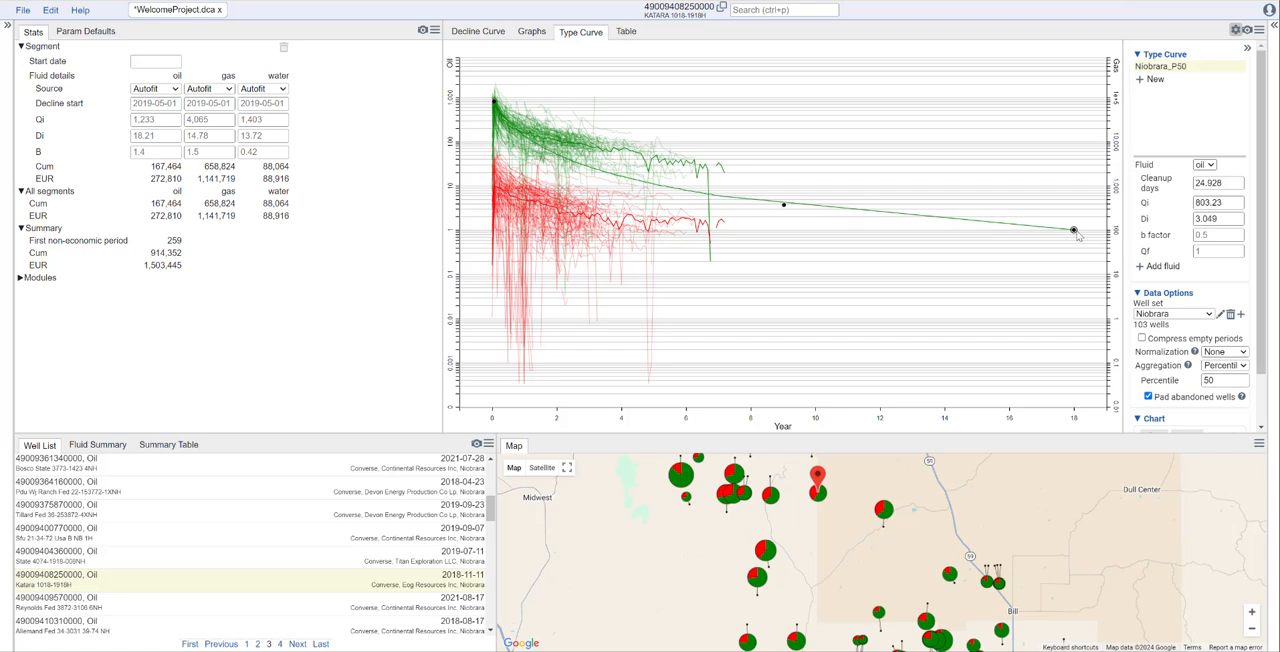
{"action": "left_click_drag", "start_coordinate": [1073, 231], "coordinate": [561, 132]}
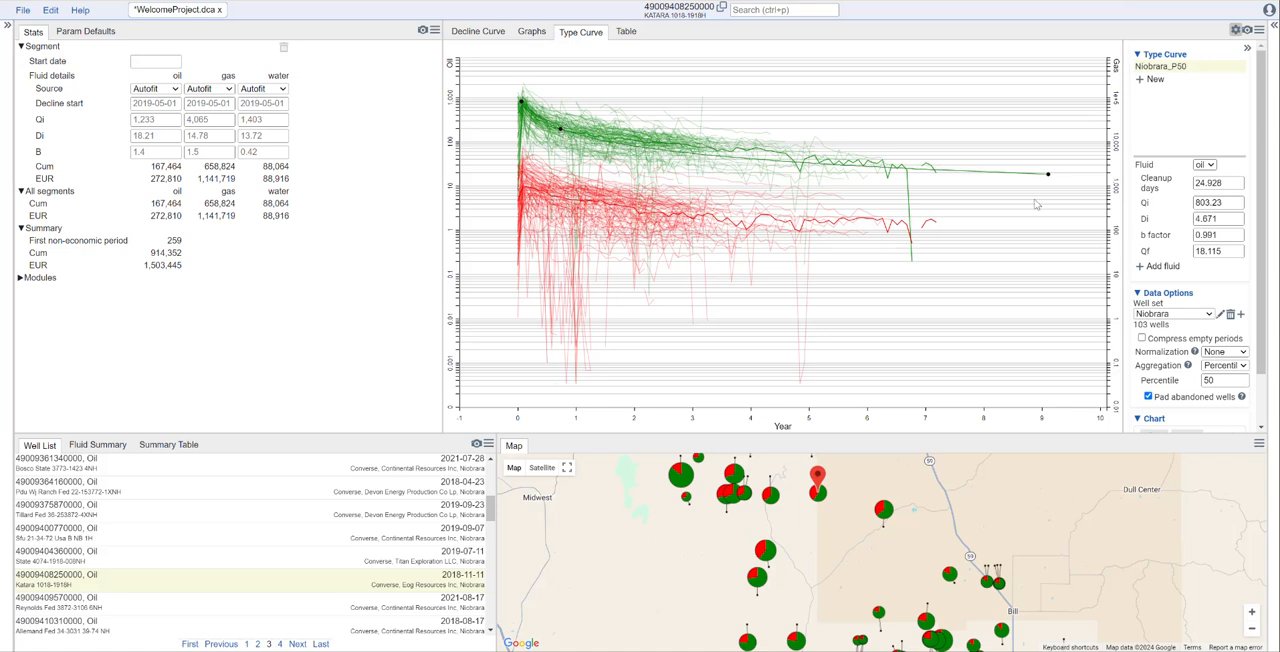
{"action": "left_click_drag", "start_coordinate": [1043, 176], "coordinate": [1047, 168]}
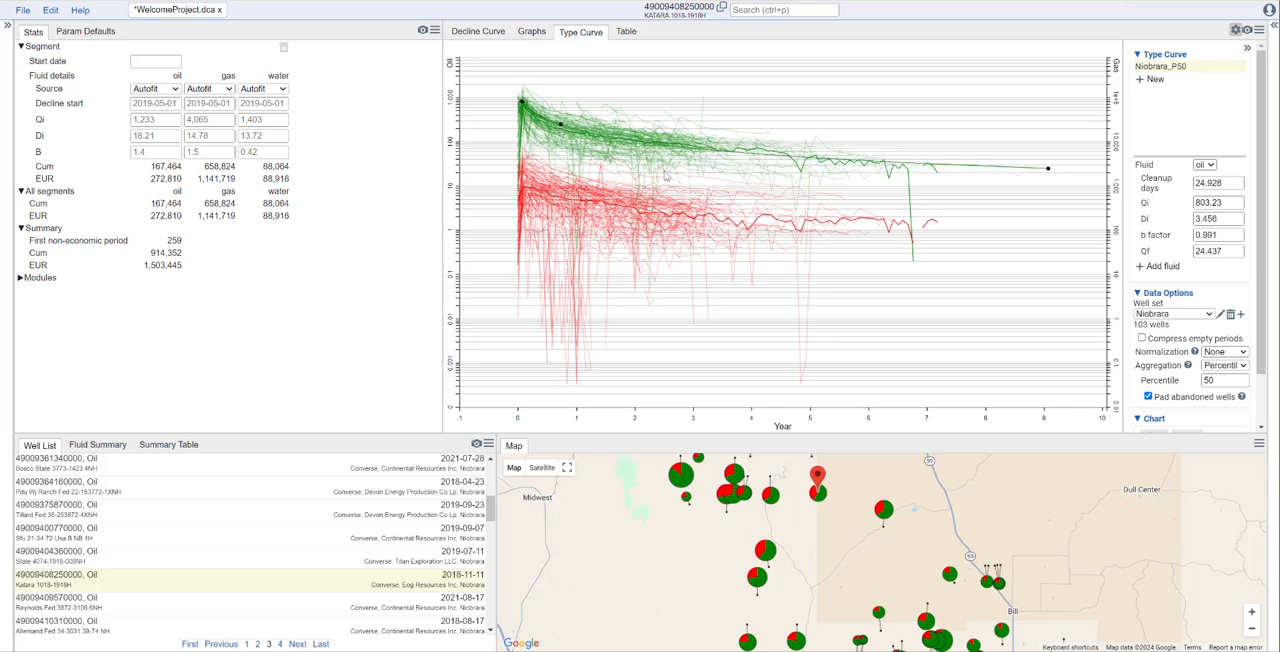
{"action": "left_click_drag", "start_coordinate": [560, 127], "coordinate": [547, 122]}
- Show Well Count on the type curve chart, and take it off again
{"action": "scroll", "coordinate": [1192, 360], "scroll_direction": "down", "scroll_amount": 1}
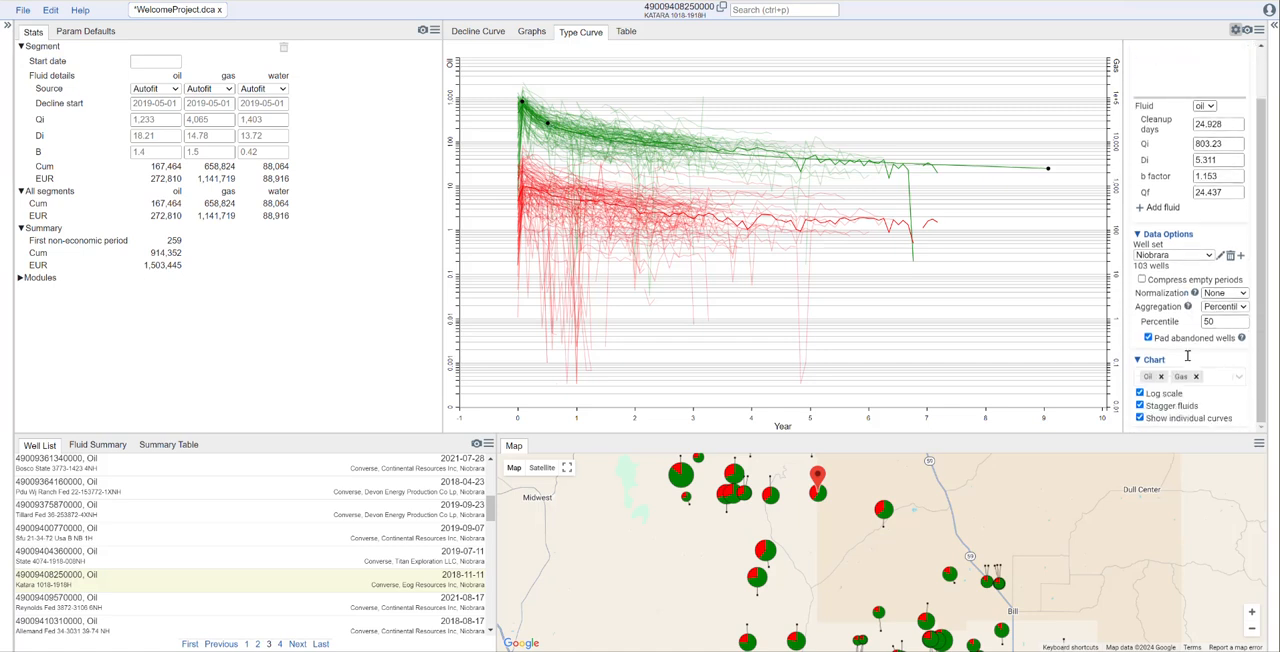
{"action": "left_click", "coordinate": [1218, 379]}
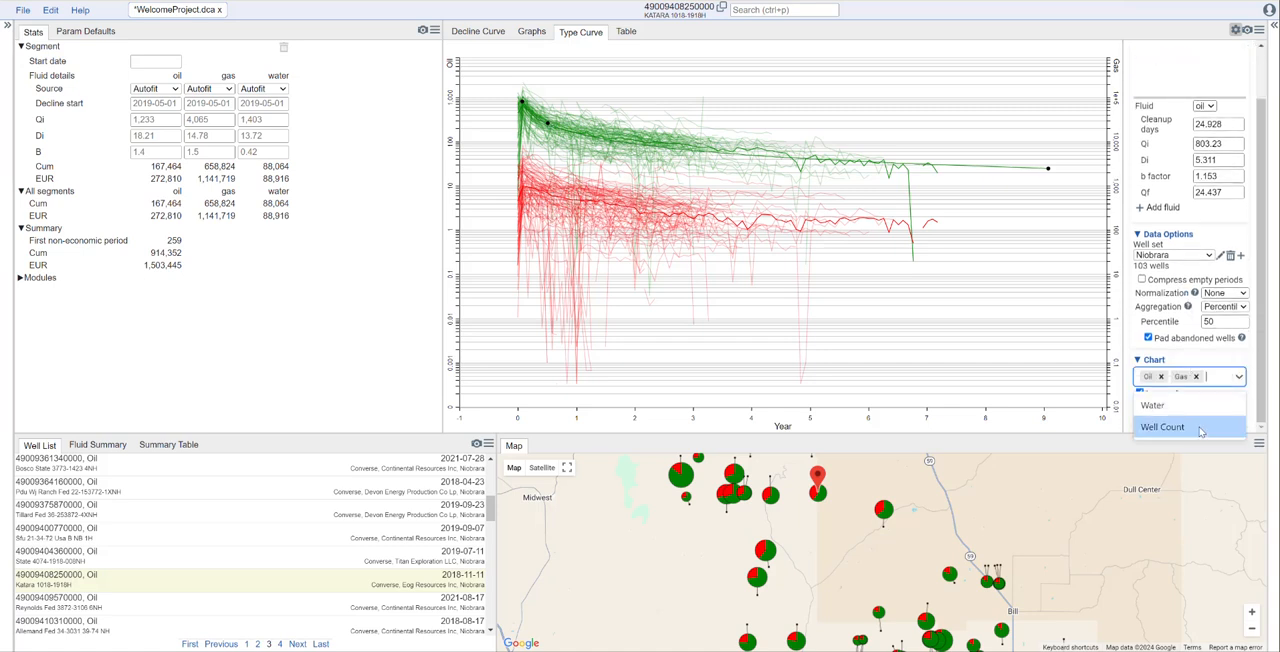
{"action": "left_click", "coordinate": [1162, 426]}
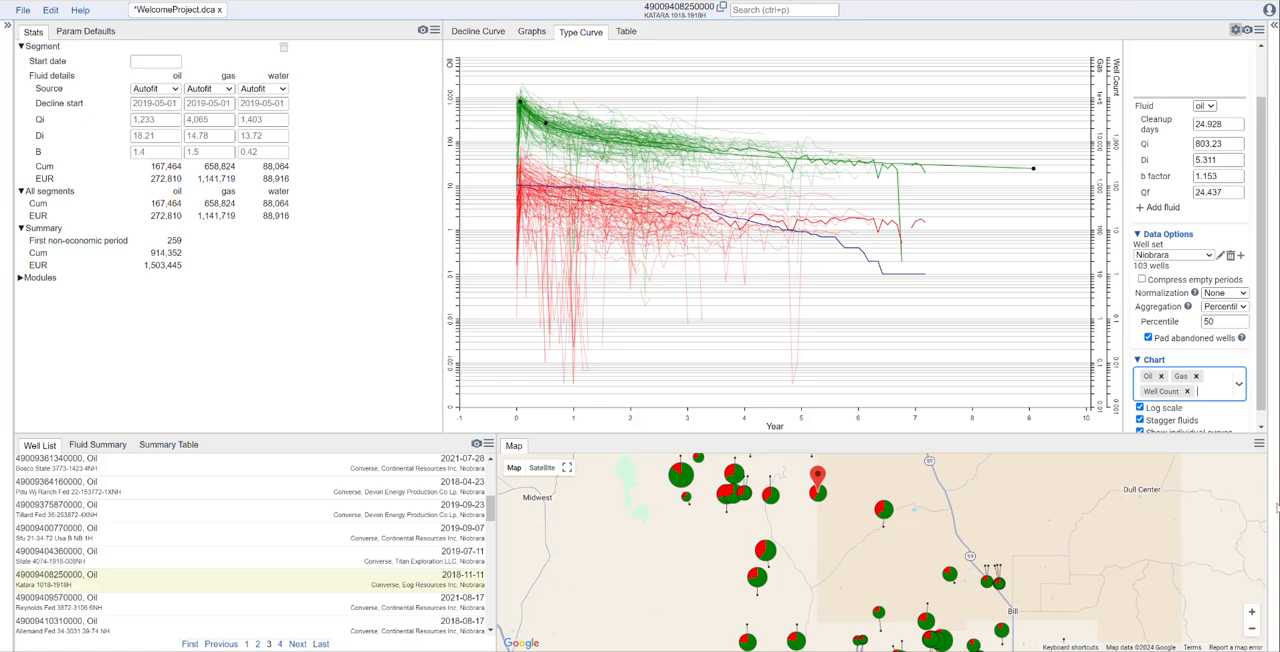
{"action": "left_click", "coordinate": [1187, 391]}
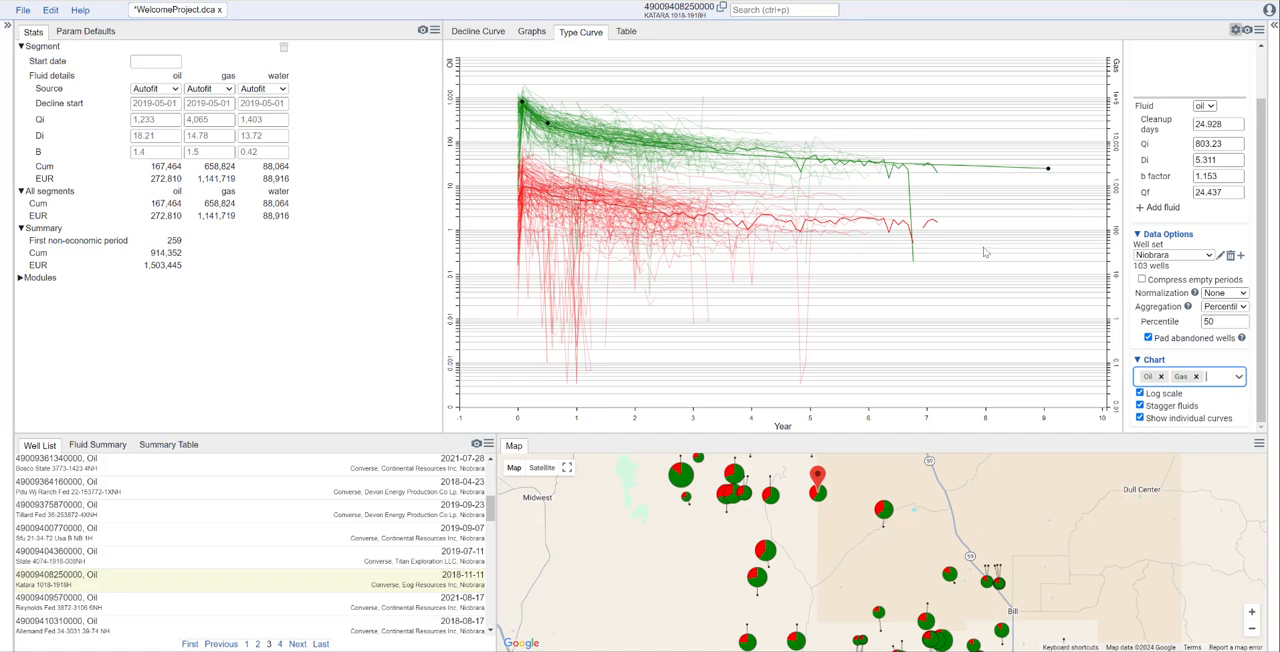
- Add gas to the Niobrara_P50 type curve and fit it to about 32 cleanup days, Qi 901, Di 0.98, b factor 1.06 and Qf 100.3
{"action": "left_click", "coordinate": [1156, 208]}
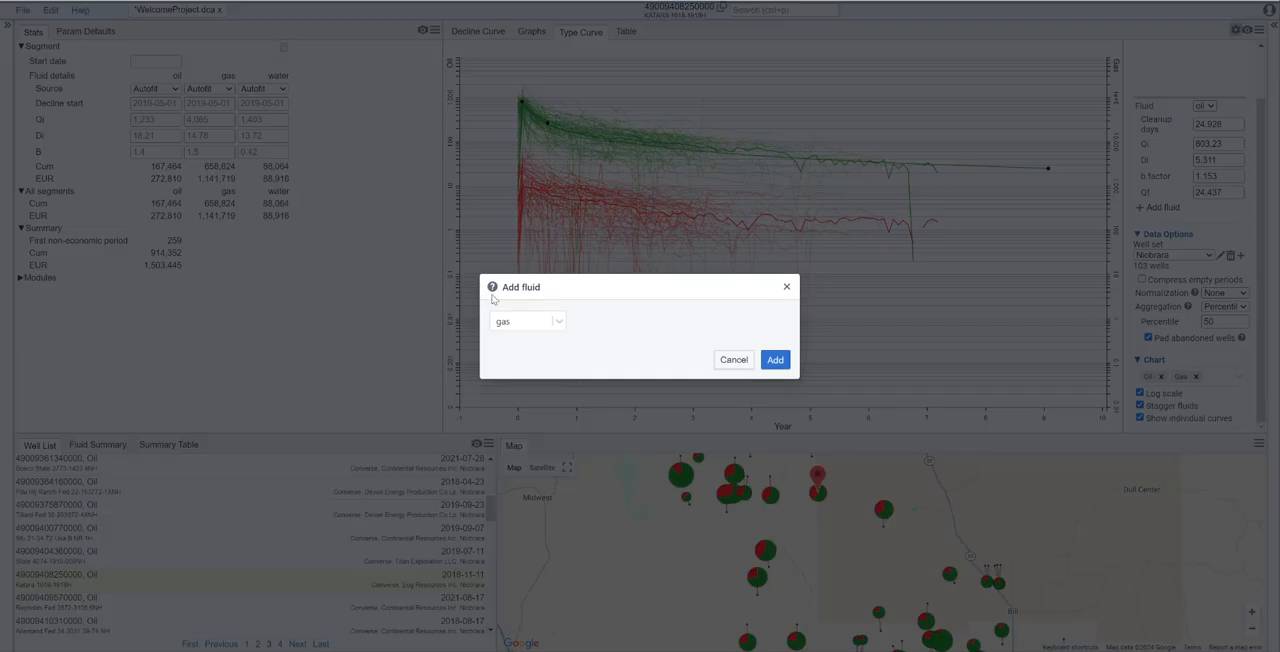
{"action": "left_click", "coordinate": [775, 360]}
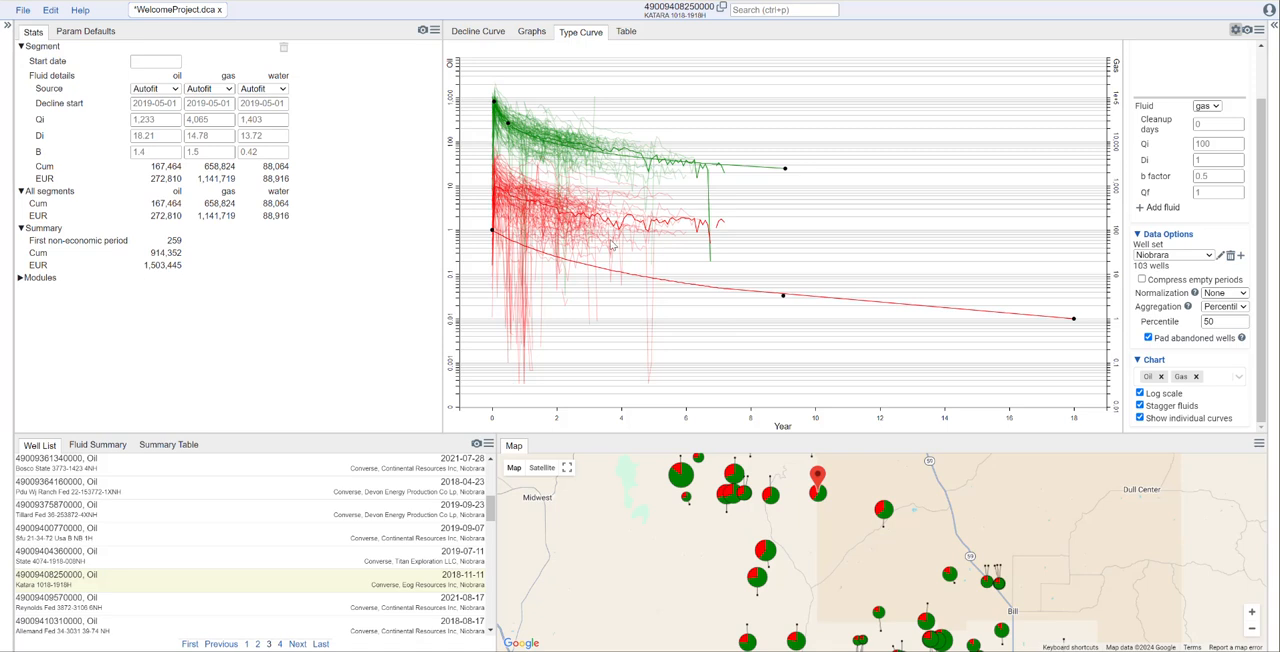
{"action": "left_click_drag", "start_coordinate": [492, 232], "coordinate": [496, 188]}
{"action": "left_click_drag", "start_coordinate": [1072, 318], "coordinate": [613, 207]}
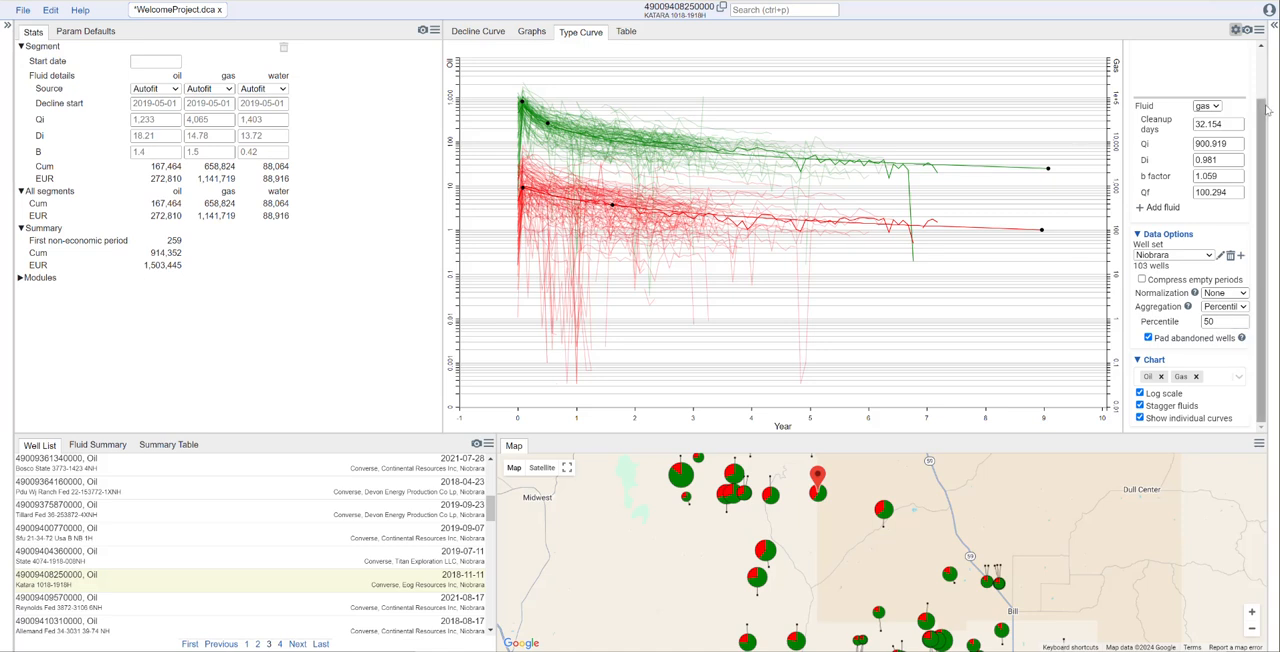
- Create a new type curve named Niobrara_High
{"action": "scroll", "coordinate": [1262, 200], "scroll_direction": "up", "scroll_amount": 2}
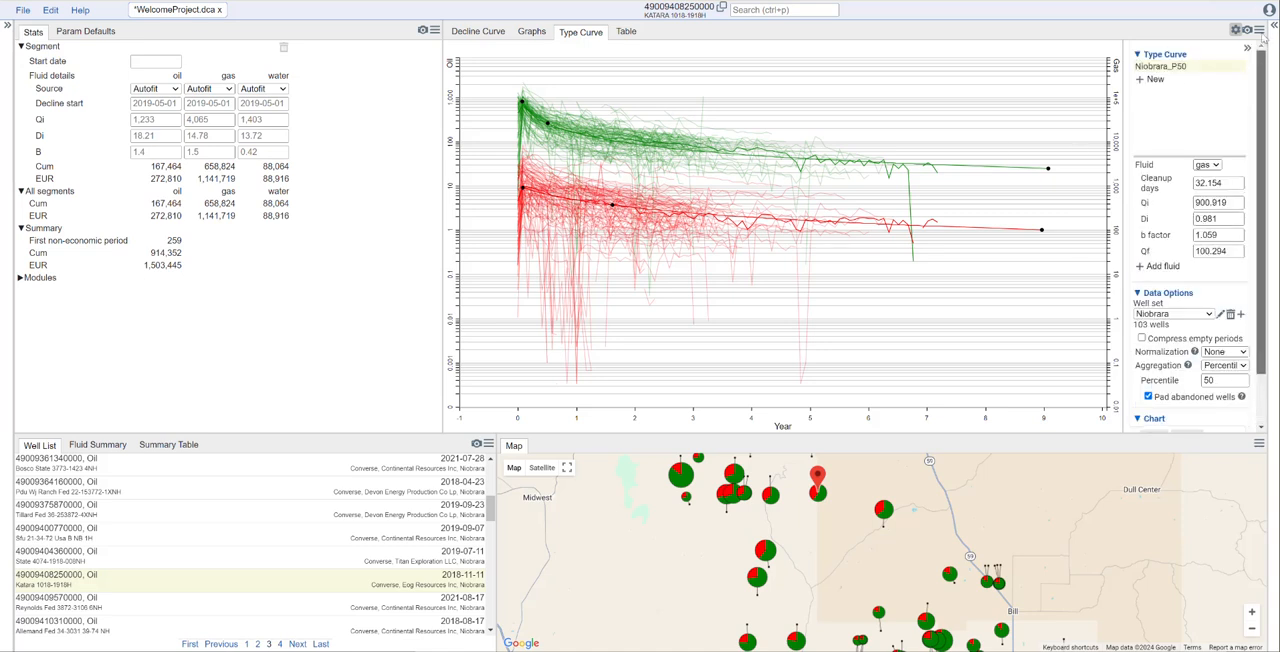
{"action": "left_click", "coordinate": [1153, 79]}
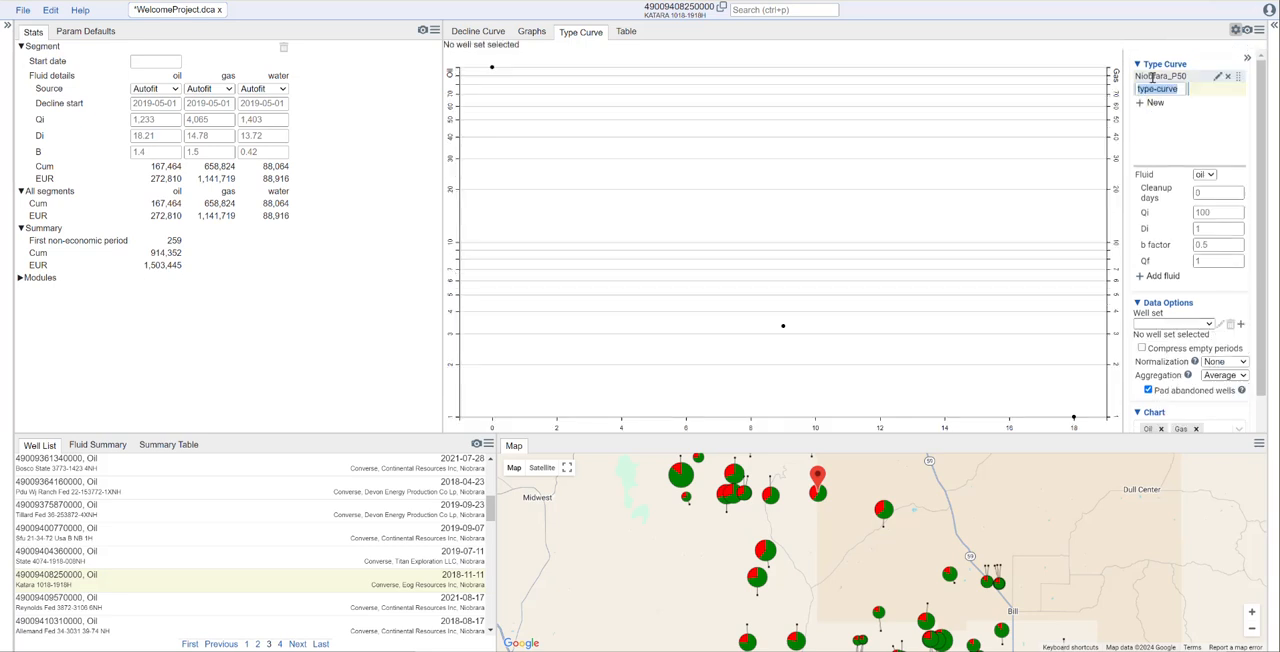
{"action": "type", "text": "Nio"}
{"action": "type", "text": "brara_High"}
{"action": "left_click", "coordinate": [1175, 150]}
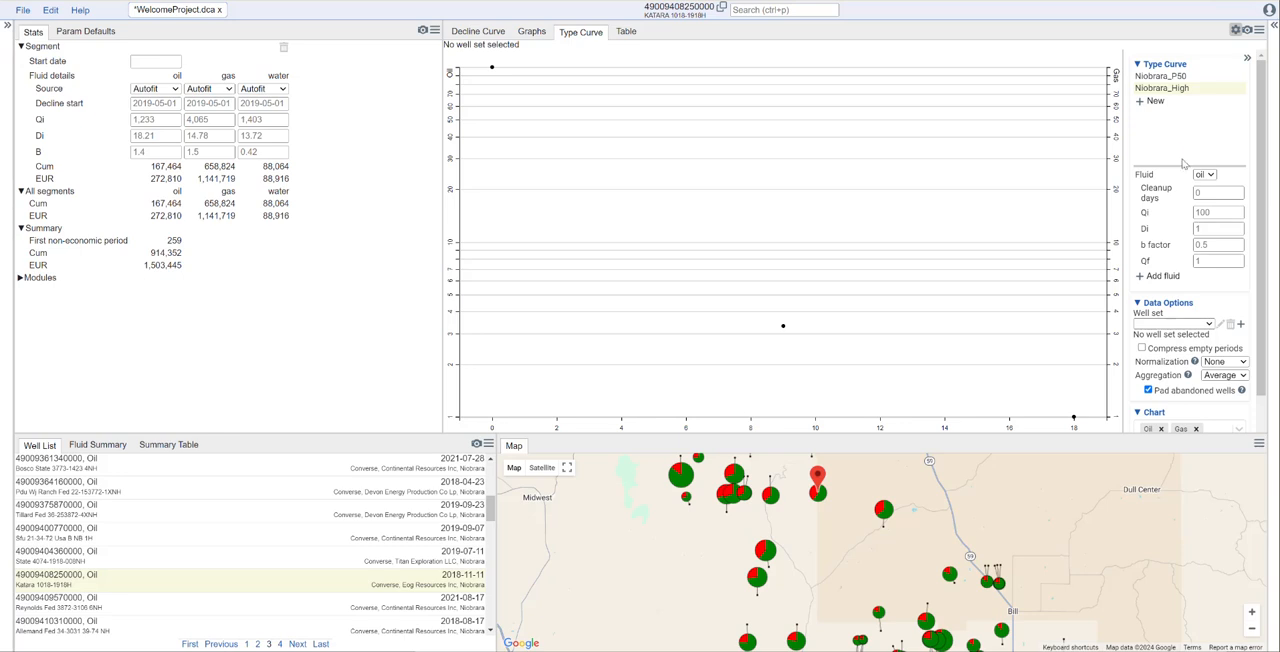
- Assign the Niobrara well set to Niobrara_High and set its aggregation to Percentile with a percentile of 90
{"action": "left_click", "coordinate": [1209, 326]}
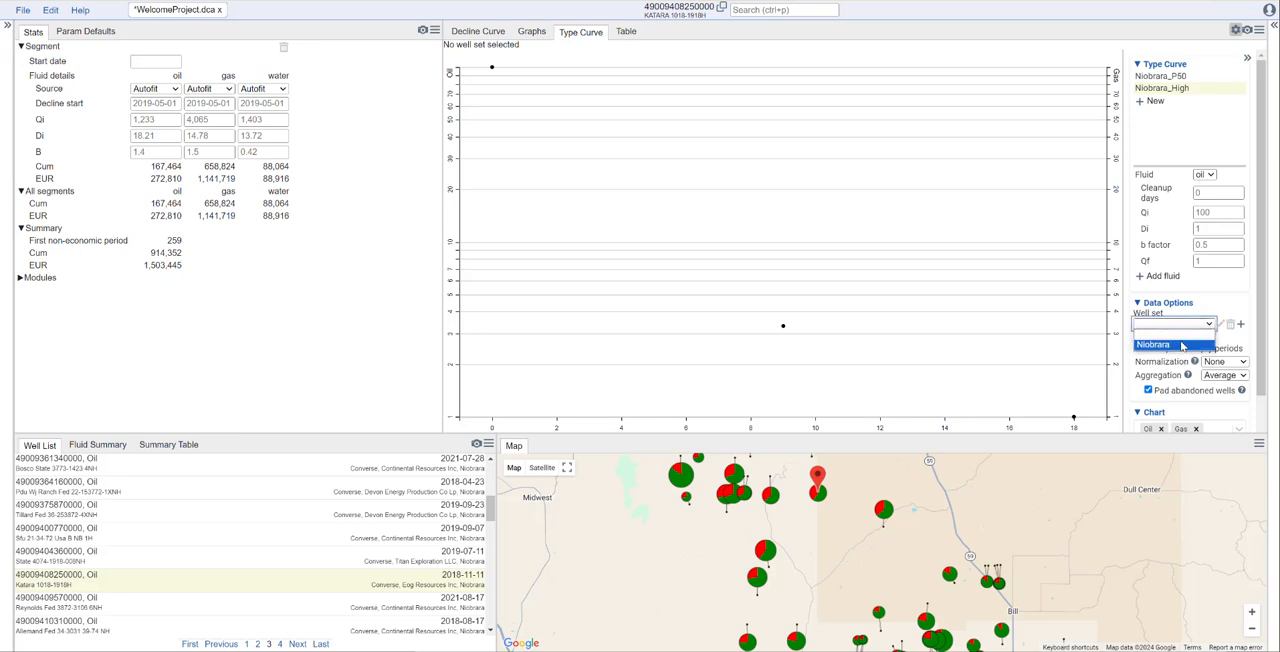
{"action": "left_click", "coordinate": [1200, 340]}
{"action": "left_click", "coordinate": [1224, 365]}
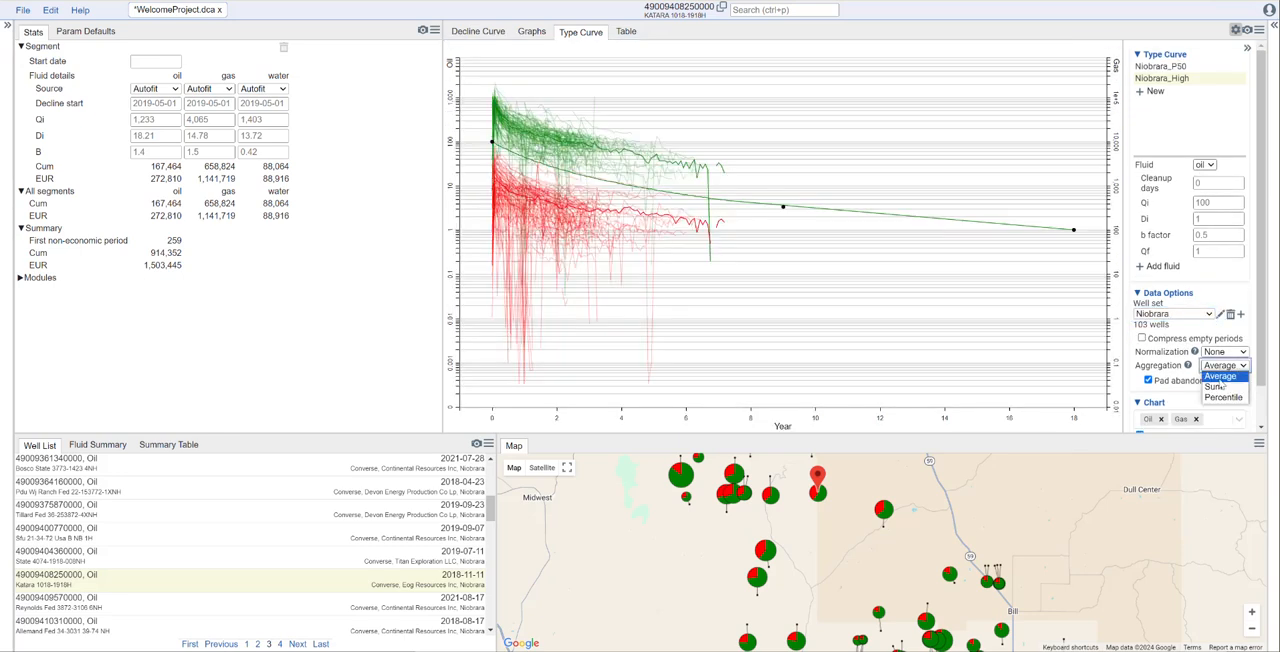
{"action": "left_click", "coordinate": [1228, 397]}
{"action": "double_click", "coordinate": [1226, 379]}
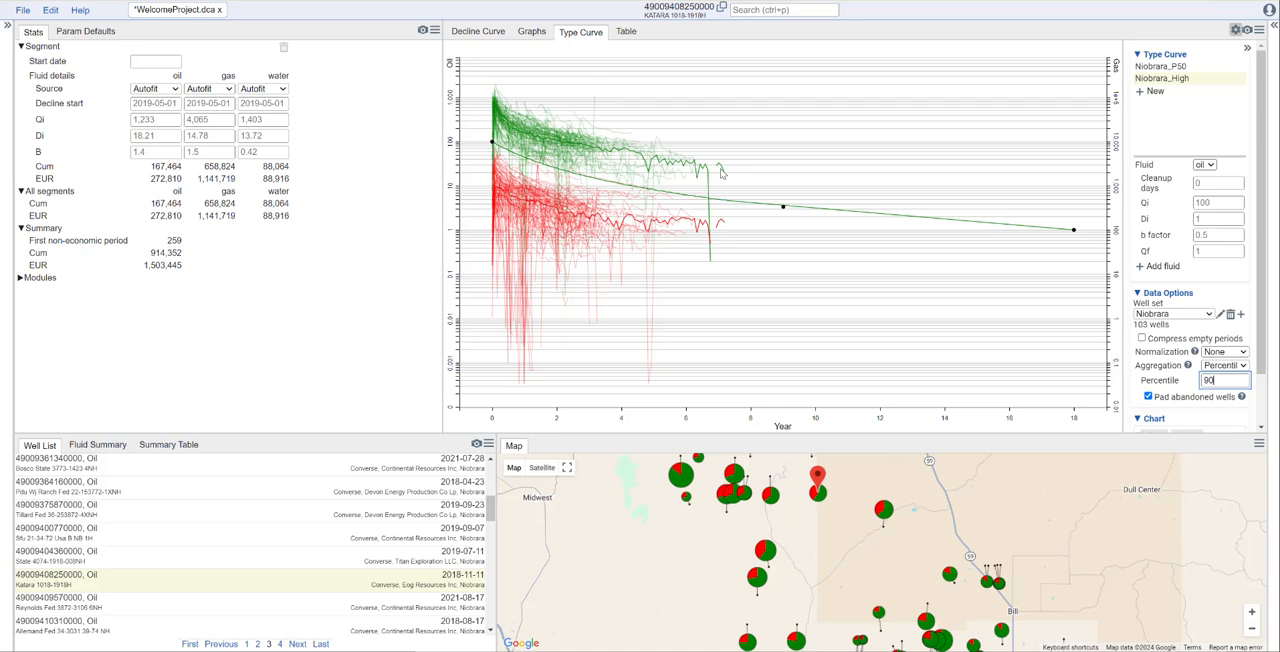
{"action": "left_click", "coordinate": [1233, 327]}
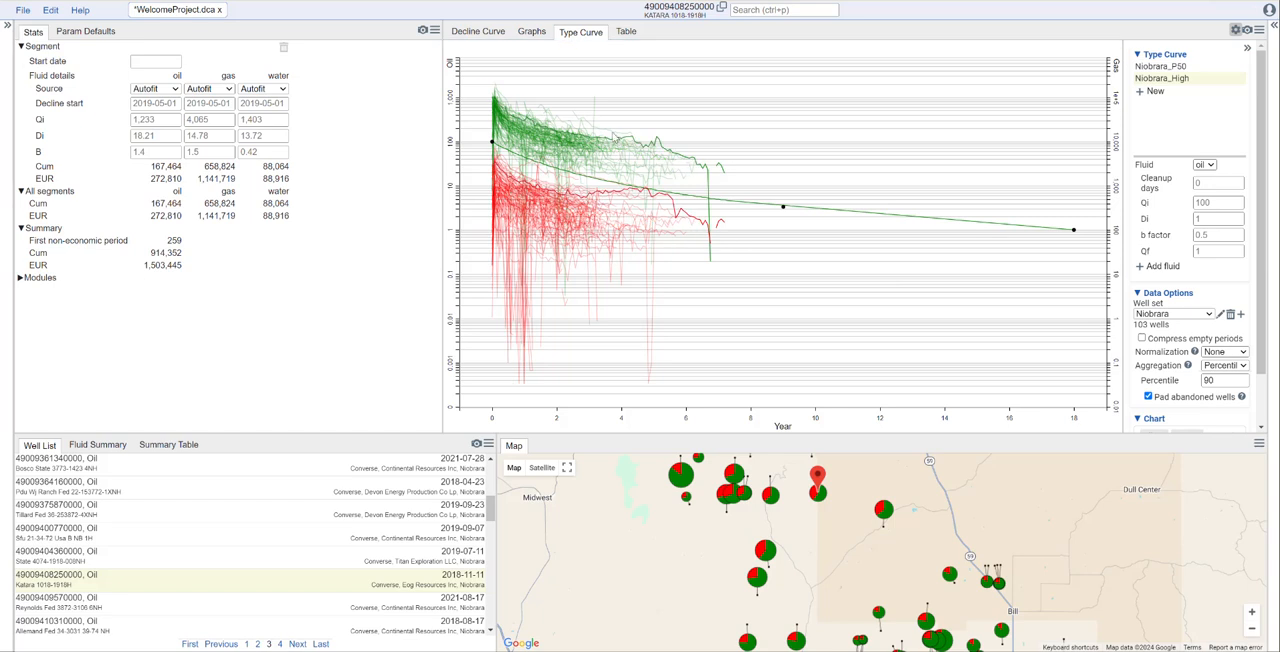
- Fit the Niobrara_High oil curve on the chart to about 3.25 cleanup days, Qi 981, Di 1.82, b factor 0.9 and Qf 54.3
{"action": "left_click_drag", "start_coordinate": [492, 142], "coordinate": [493, 98]}
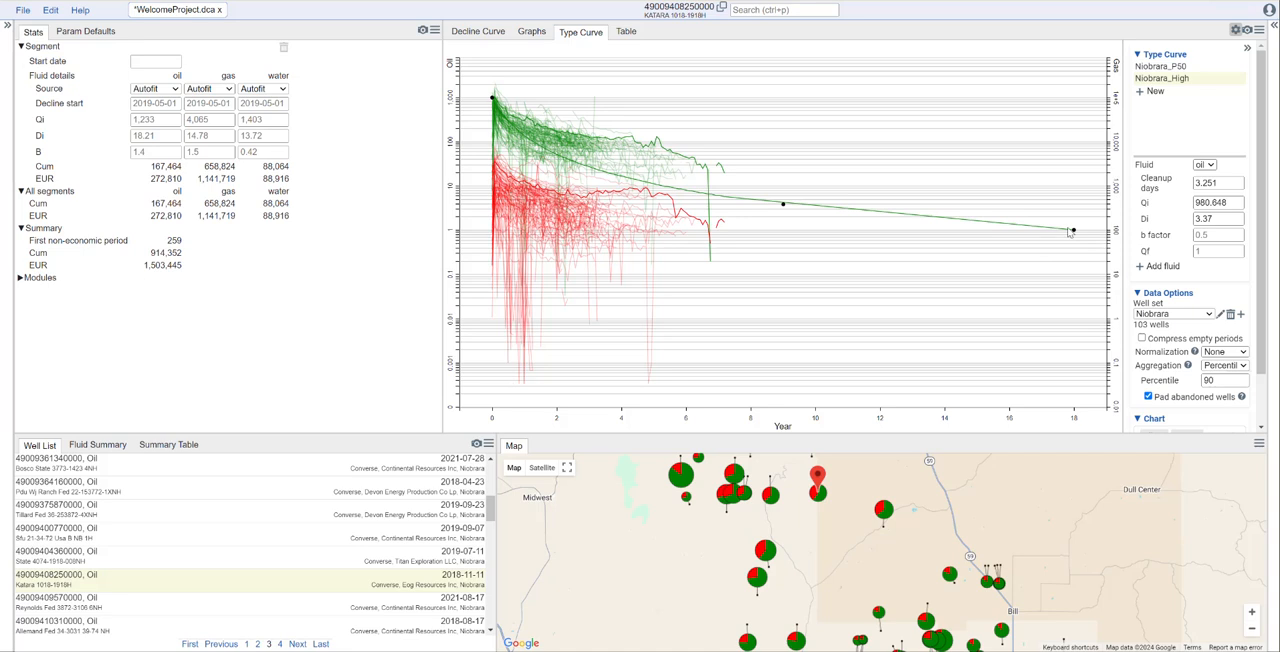
{"action": "left_click_drag", "start_coordinate": [1073, 230], "coordinate": [633, 128]}
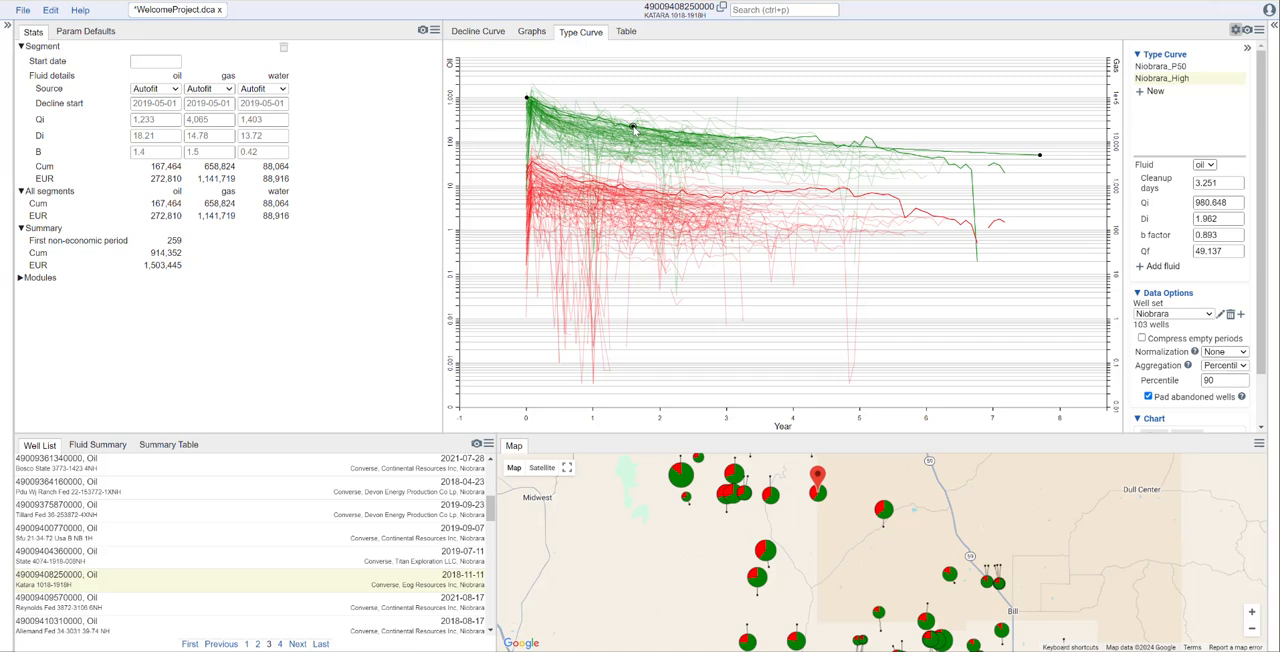
{"action": "left_click_drag", "start_coordinate": [1040, 156], "coordinate": [1039, 153]}
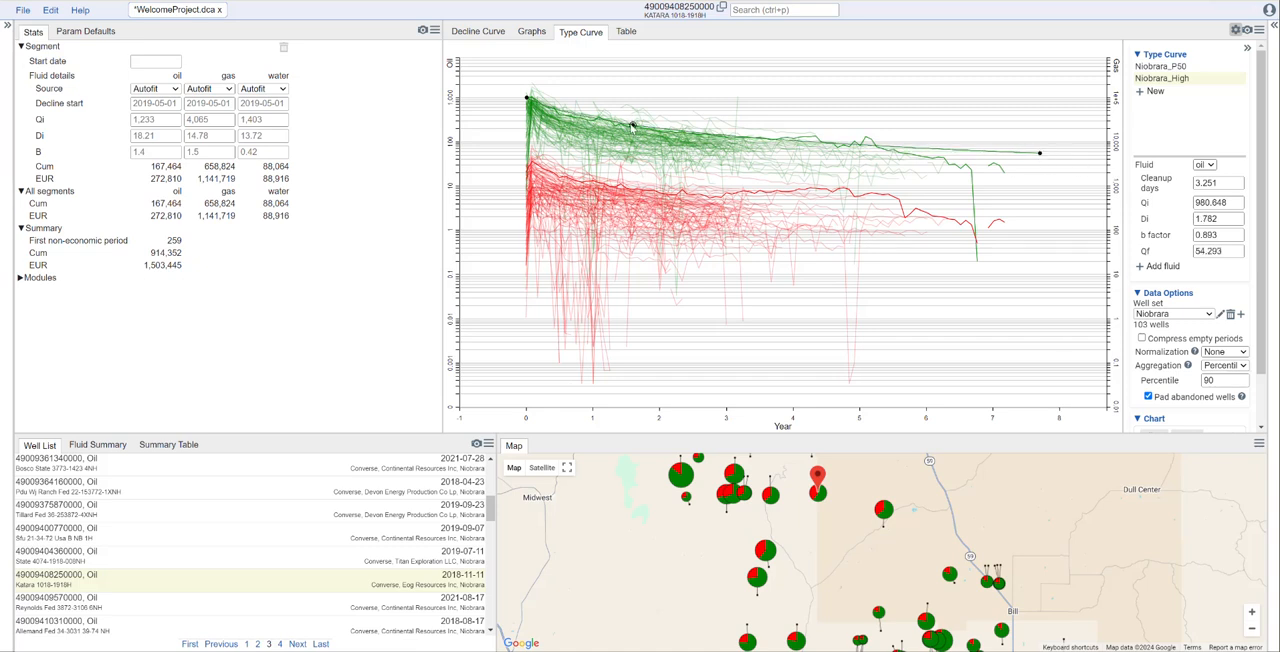
{"action": "left_click_drag", "start_coordinate": [632, 127], "coordinate": [625, 126]}
- Add gas to Niobrara_High and fit it to about 39 cleanup days, Qi 3,408, Di 2.18, b factor 1.16 and Qf 254.5
{"action": "left_click", "coordinate": [1140, 268]}
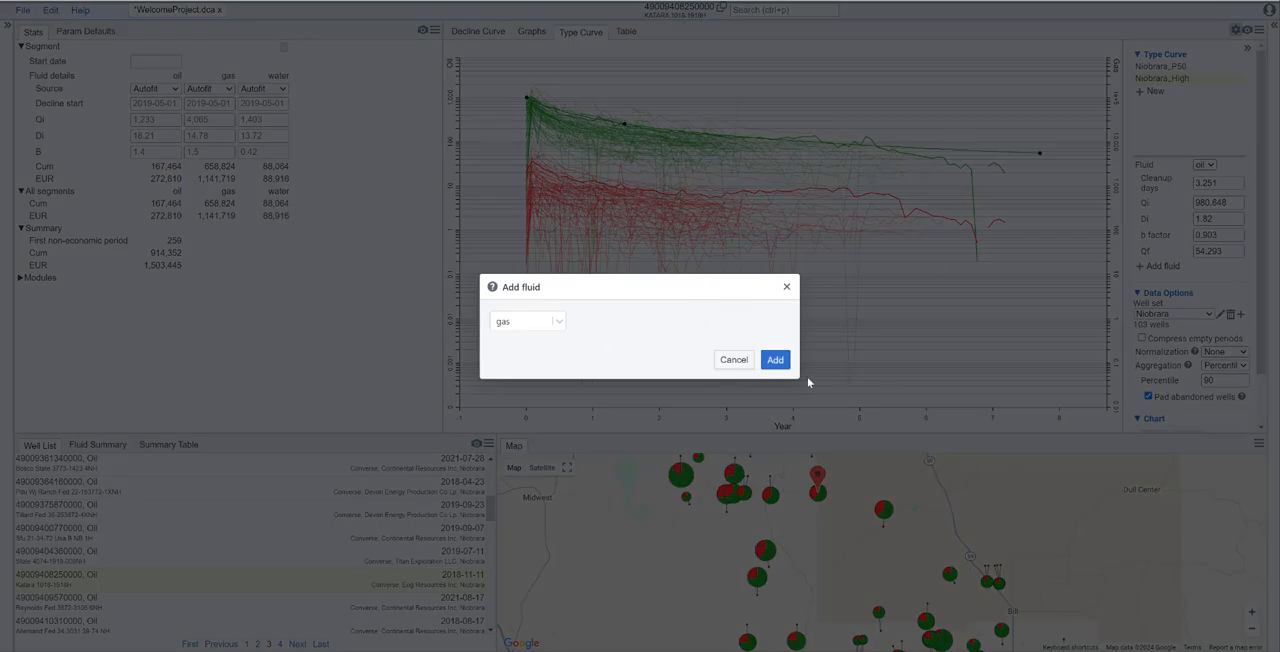
{"action": "left_click", "coordinate": [778, 362]}
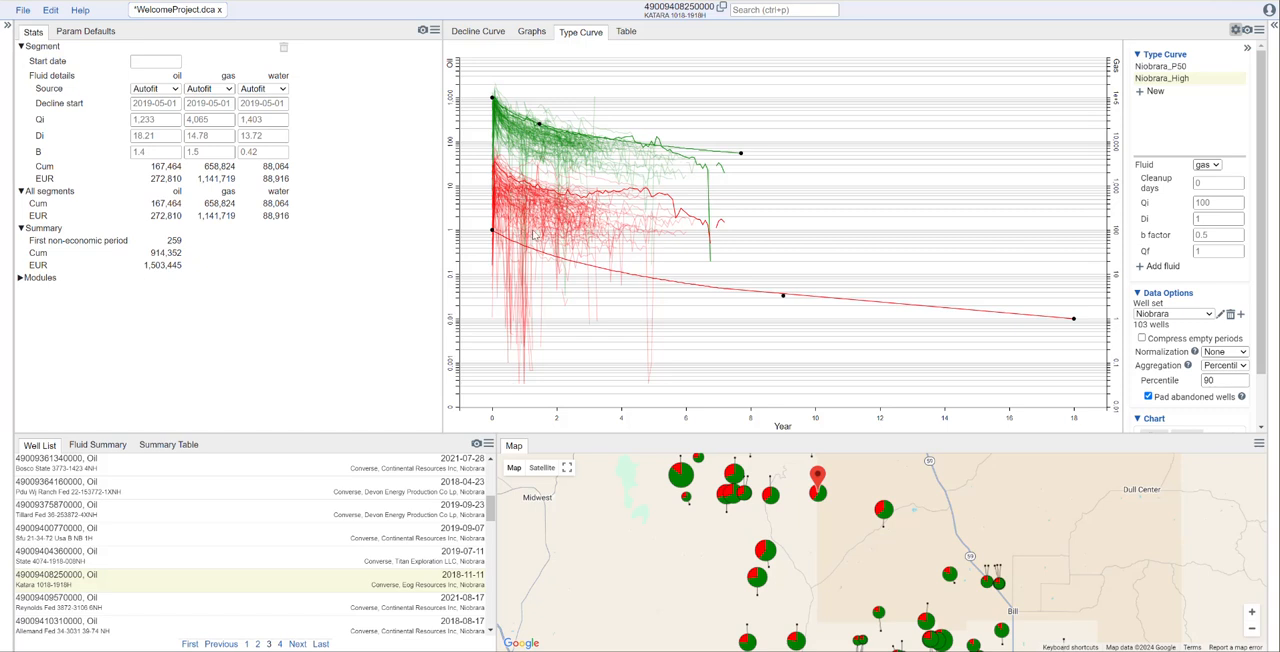
{"action": "left_click_drag", "start_coordinate": [491, 230], "coordinate": [493, 161]}
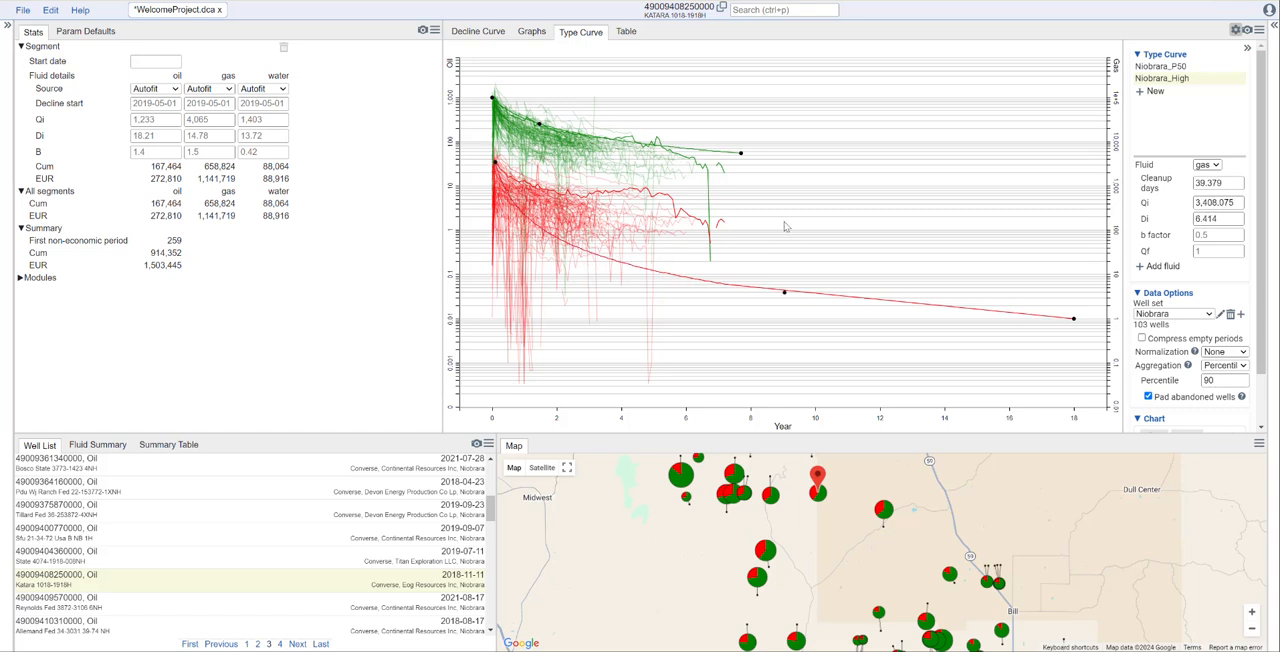
{"action": "left_click_drag", "start_coordinate": [1074, 320], "coordinate": [626, 196]}
{"action": "left_click_drag", "start_coordinate": [785, 195], "coordinate": [614, 187]}
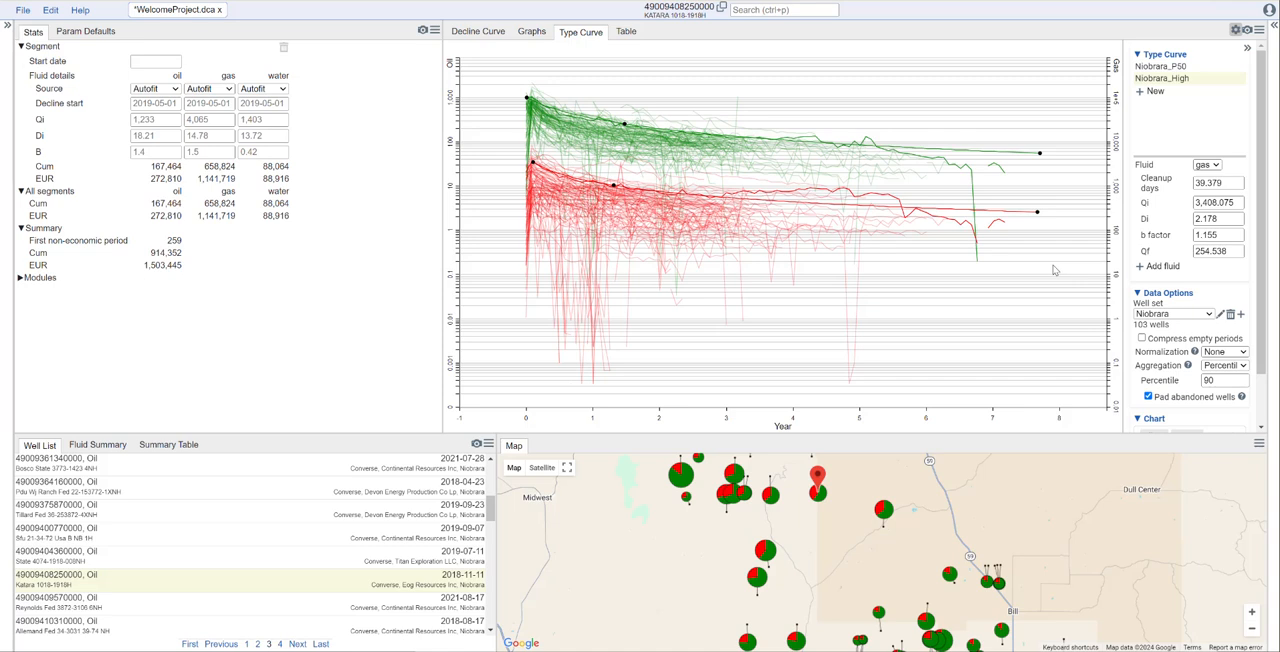
- Show the decline curve of well Jumbo Fed 3571-3-27-4E NH and set its oil and gas sources to Niobrara_P50
{"action": "left_click", "coordinate": [478, 31]}
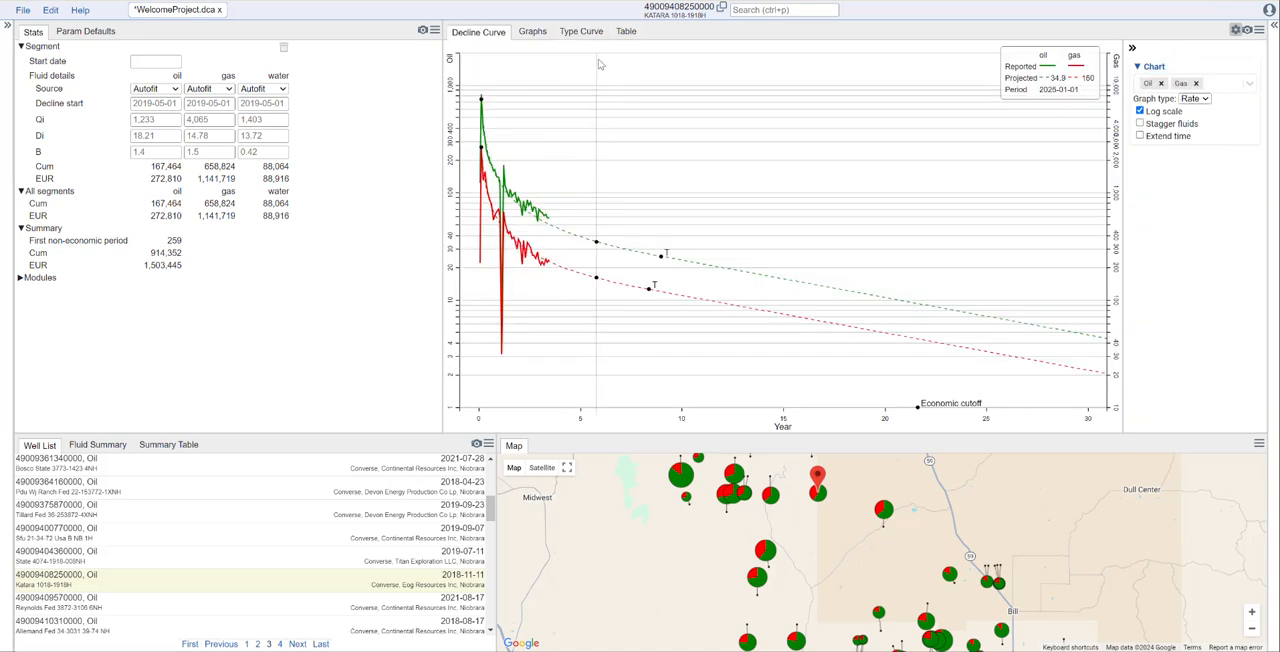
{"action": "scroll", "coordinate": [393, 520], "scroll_direction": "down", "scroll_amount": 3}
{"action": "scroll", "coordinate": [393, 520], "scroll_direction": "down", "scroll_amount": 5}
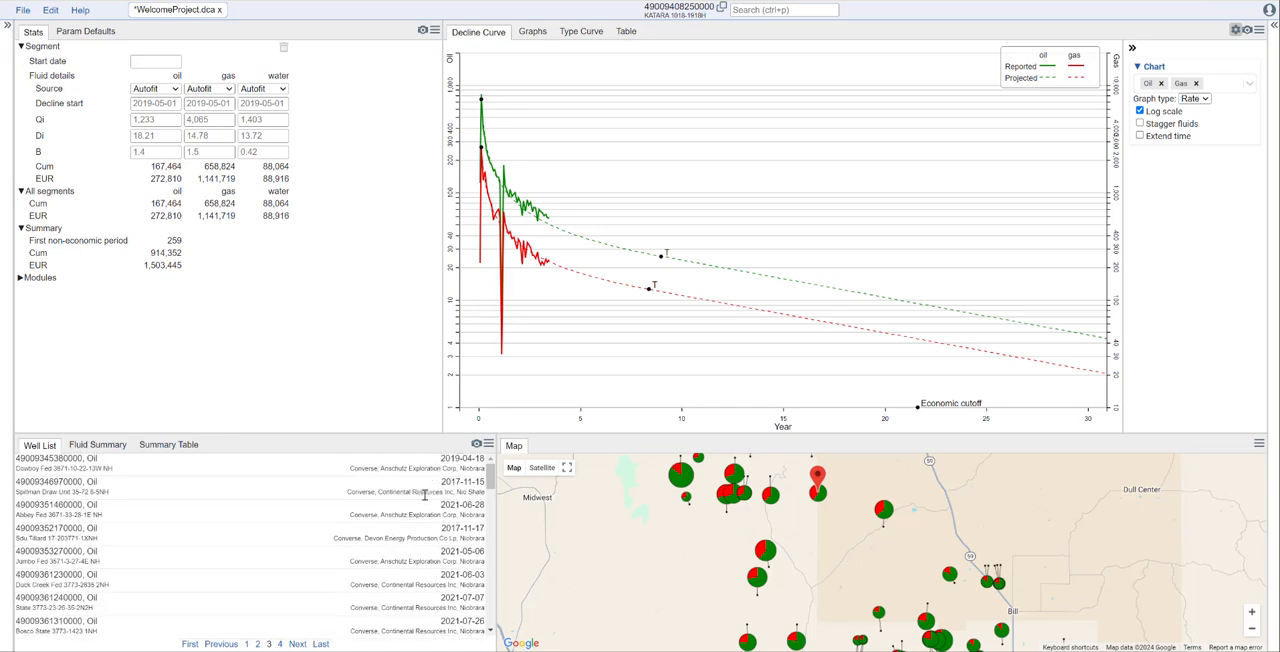
{"action": "left_click", "coordinate": [446, 551]}
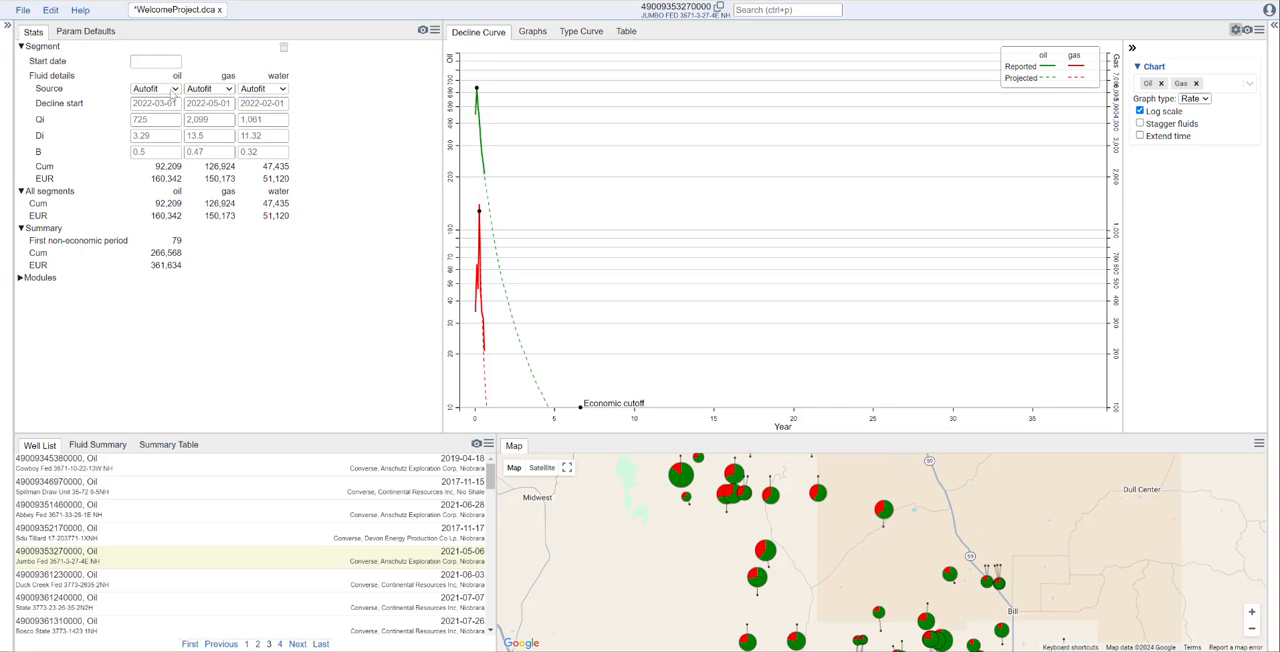
{"action": "left_click", "coordinate": [172, 90]}
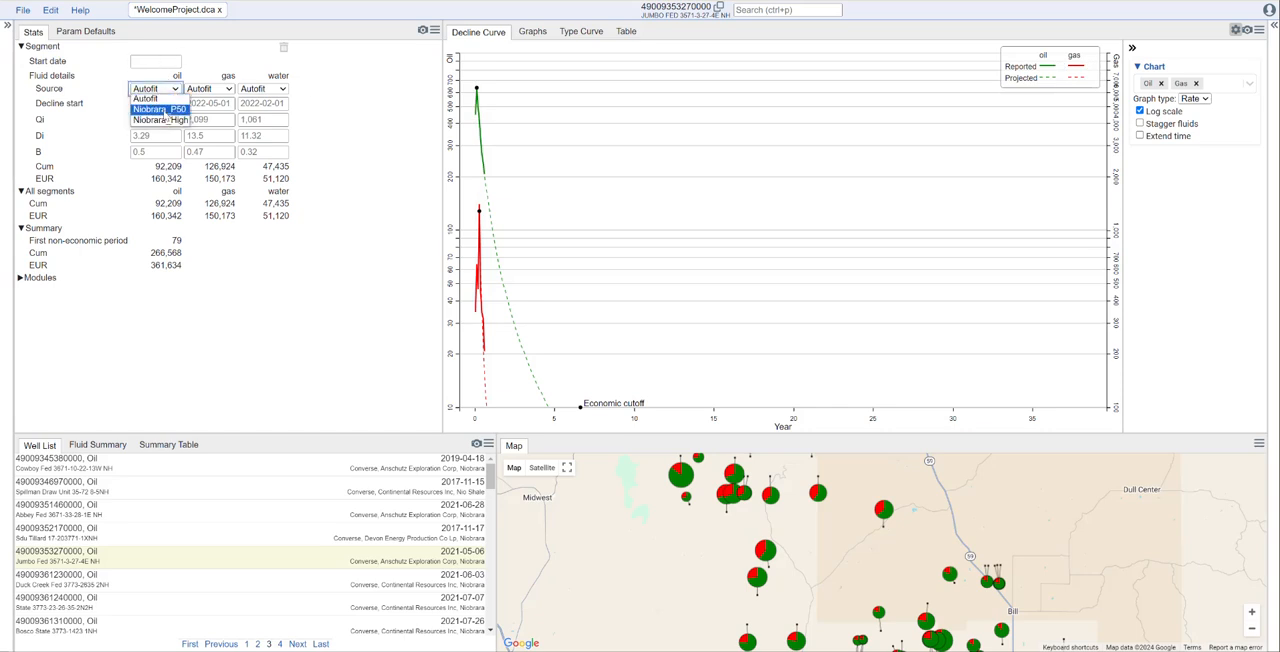
{"action": "left_click", "coordinate": [165, 117]}
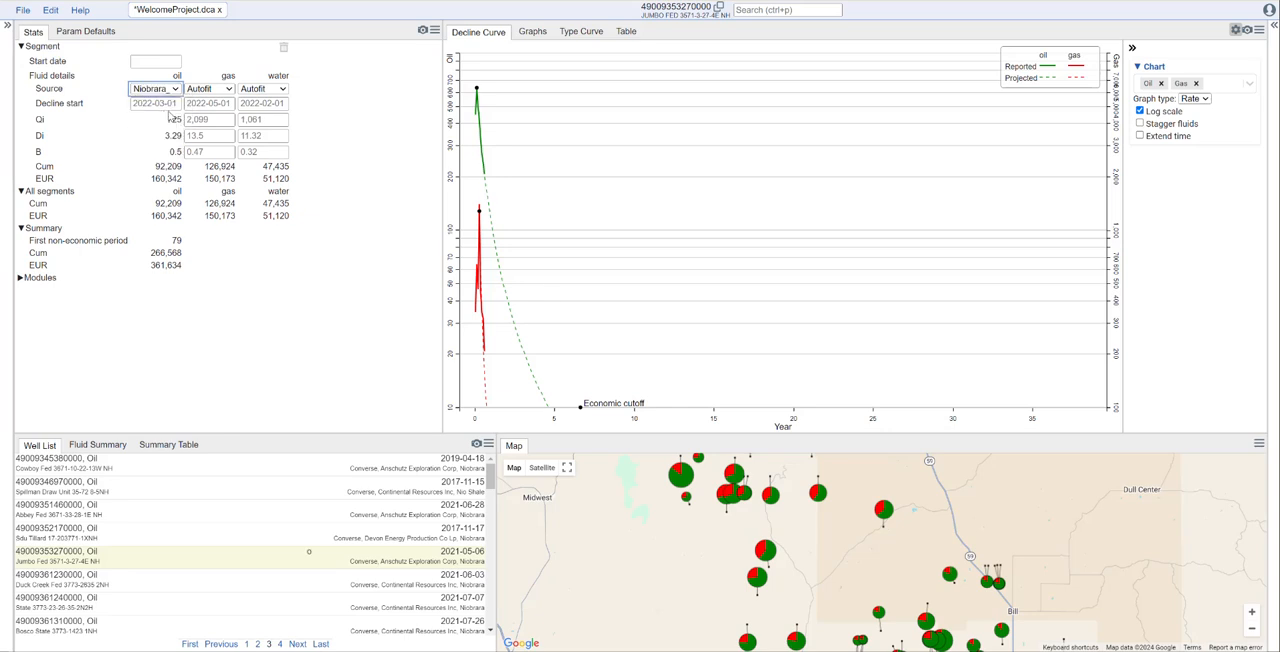
{"action": "left_click", "coordinate": [228, 90]}
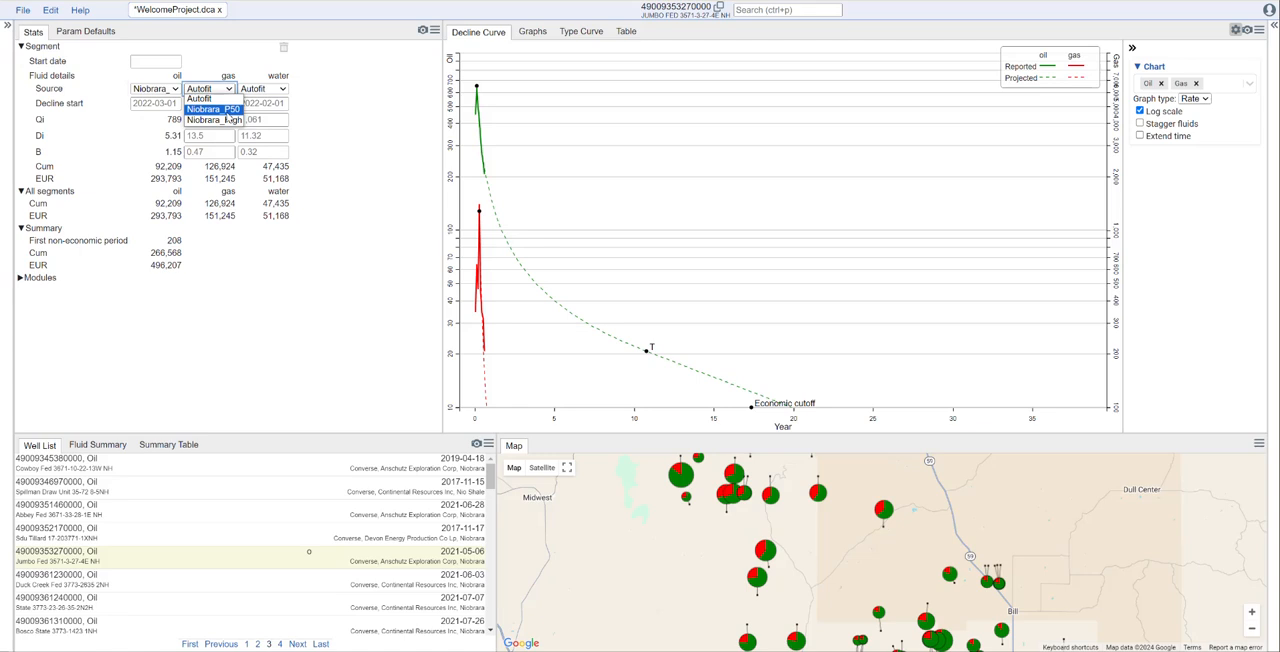
{"action": "left_click", "coordinate": [227, 112]}
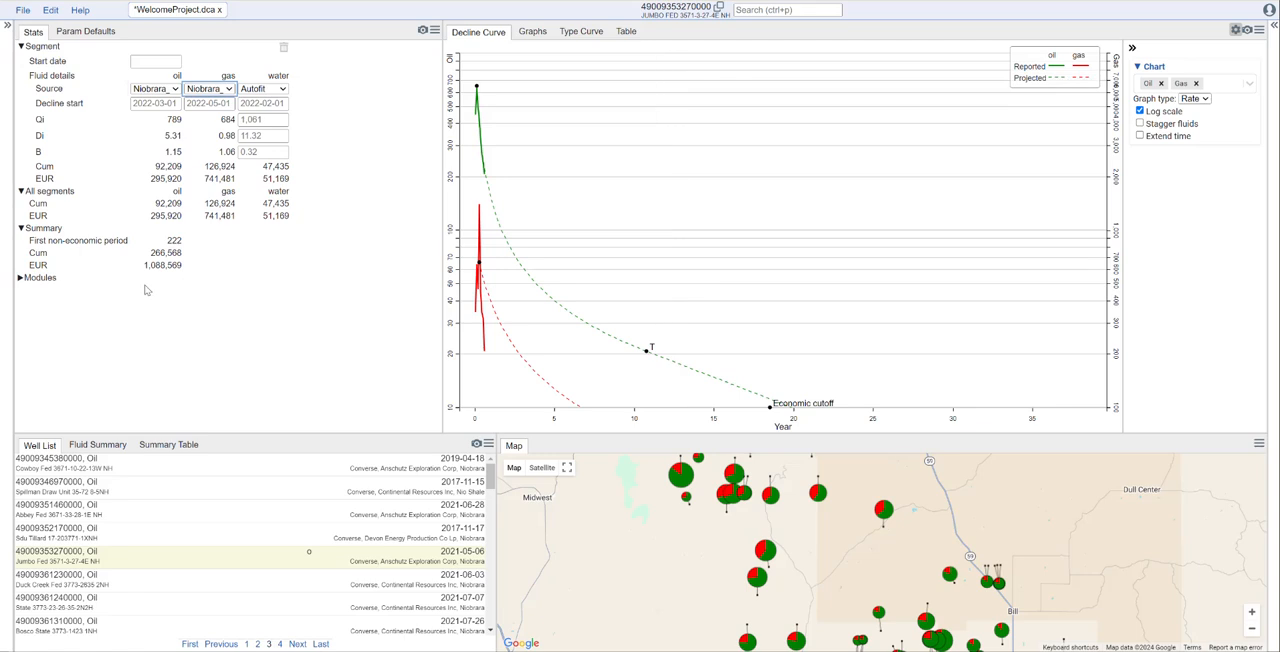
- Expand the well's Modules section and review its economics inputs and basis results
{"action": "left_click", "coordinate": [21, 279]}
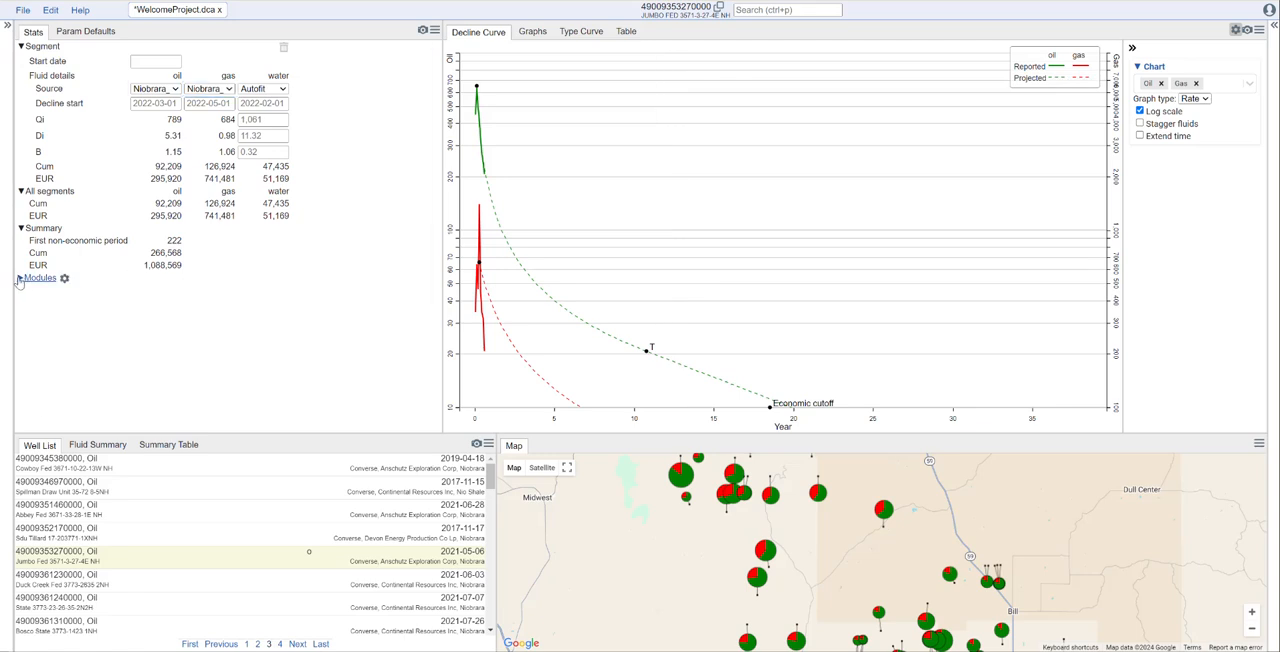
{"action": "scroll", "coordinate": [337, 279], "scroll_direction": "down", "scroll_amount": 10}
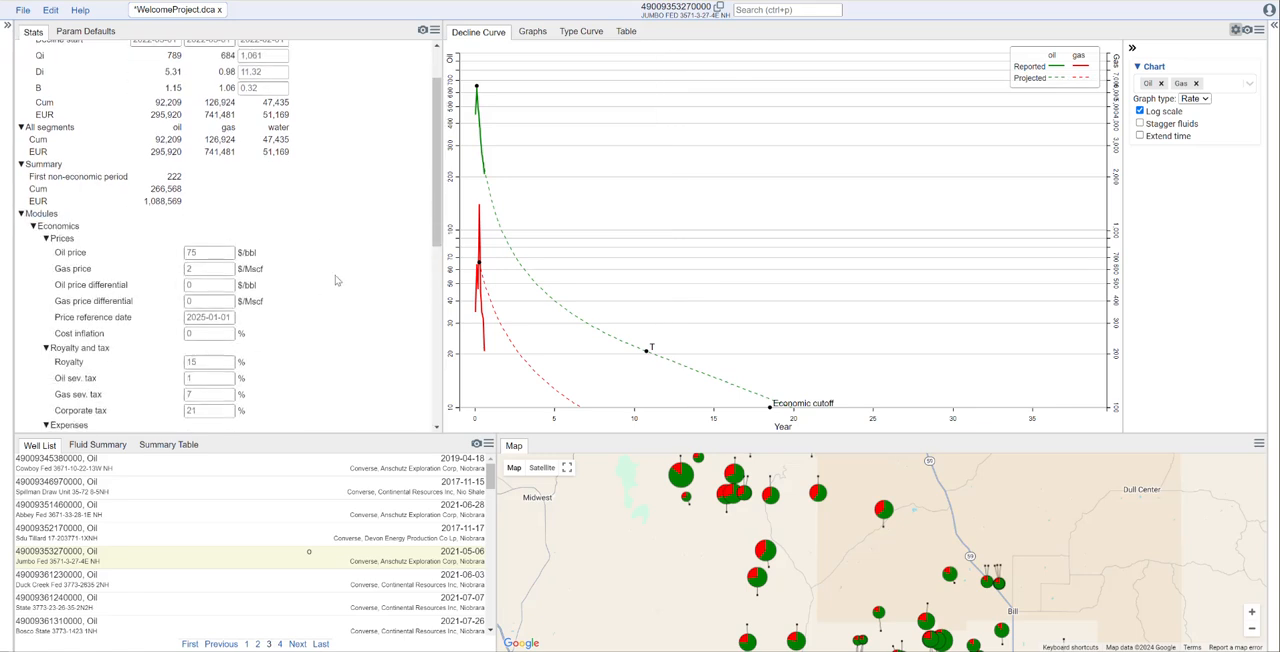
{"action": "scroll", "coordinate": [337, 280], "scroll_direction": "down", "scroll_amount": 1}
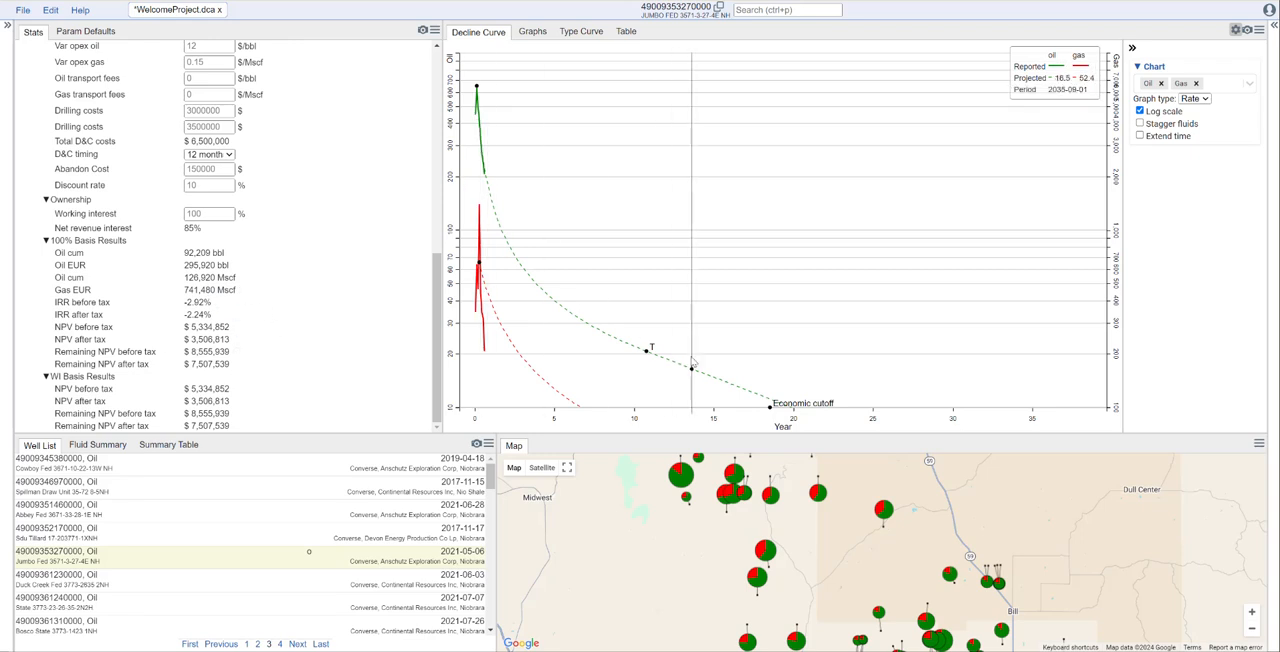
{"action": "scroll", "coordinate": [395, 313], "scroll_direction": "up", "scroll_amount": 10}
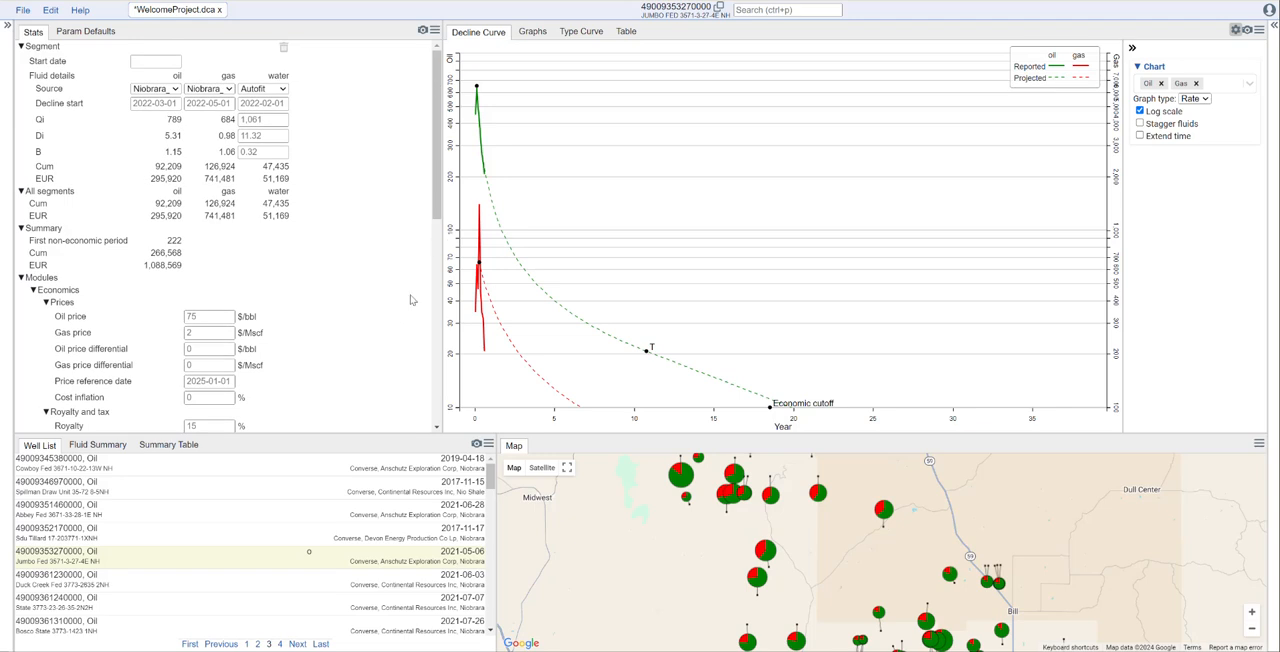
{"action": "scroll", "coordinate": [827, 549], "scroll_direction": "down", "scroll_amount": 1}
{"action": "scroll", "coordinate": [827, 549], "scroll_direction": "down", "scroll_amount": 2}
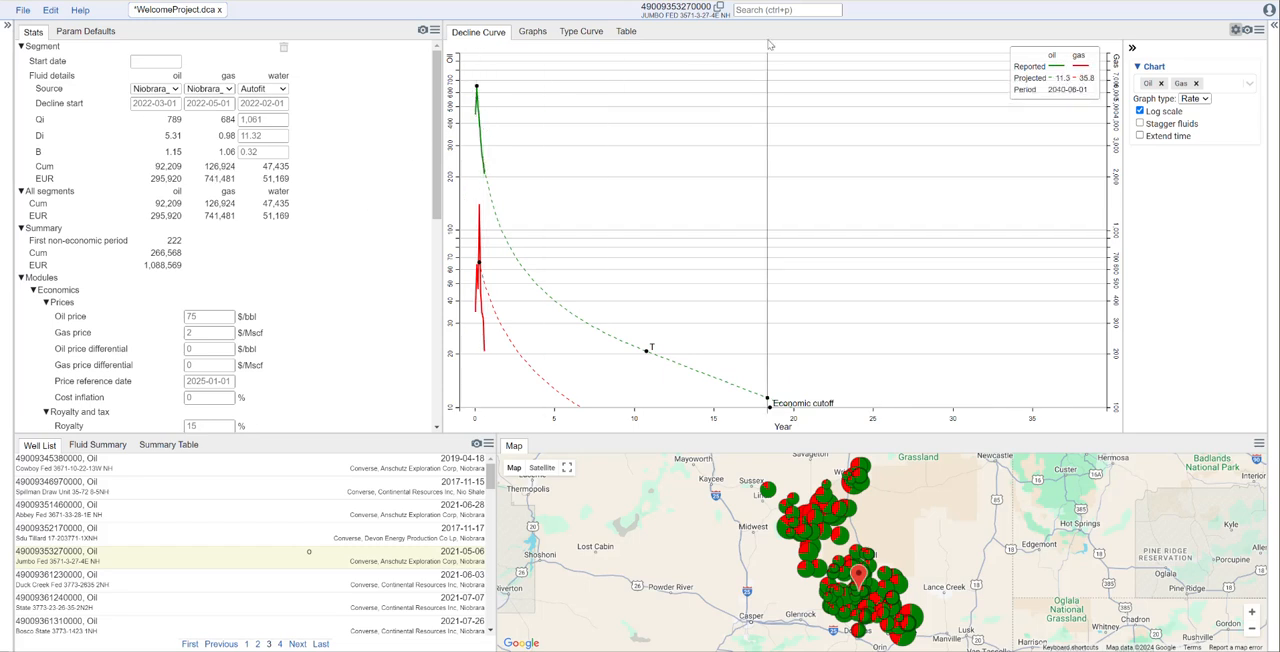
- View the Niobrara_P50 type curve, check the well's oil source choice, and return to its decline curve
{"action": "left_click", "coordinate": [588, 34]}
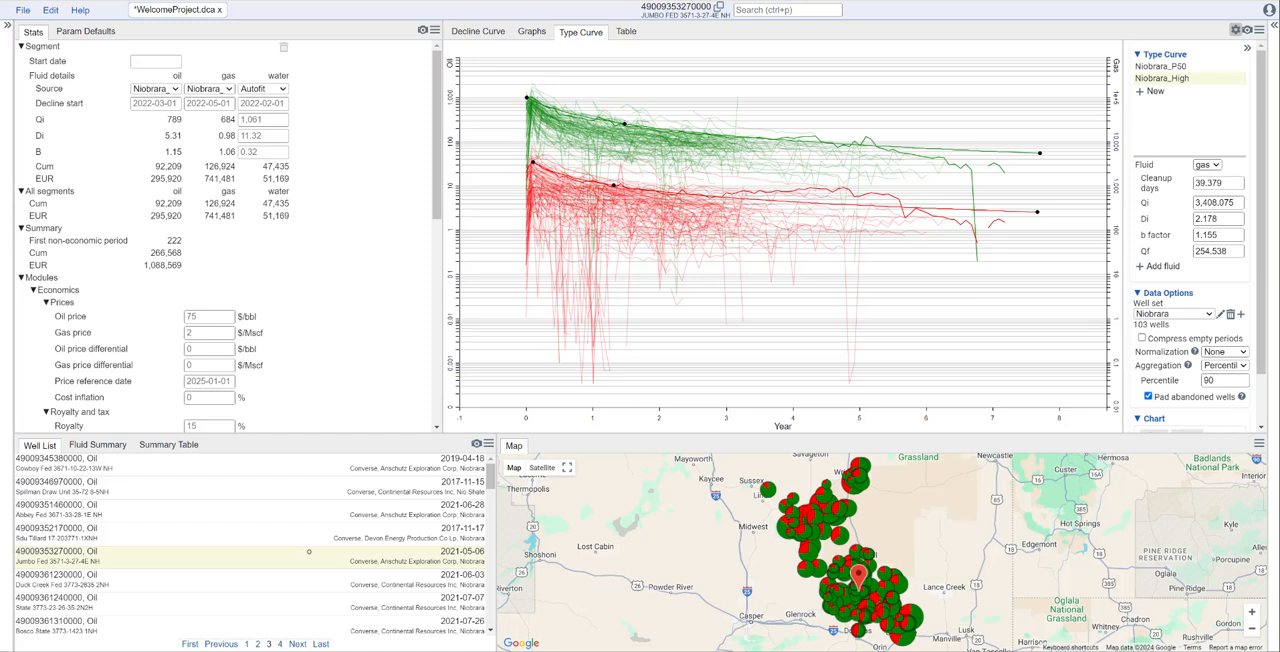
{"action": "left_click", "coordinate": [1174, 66]}
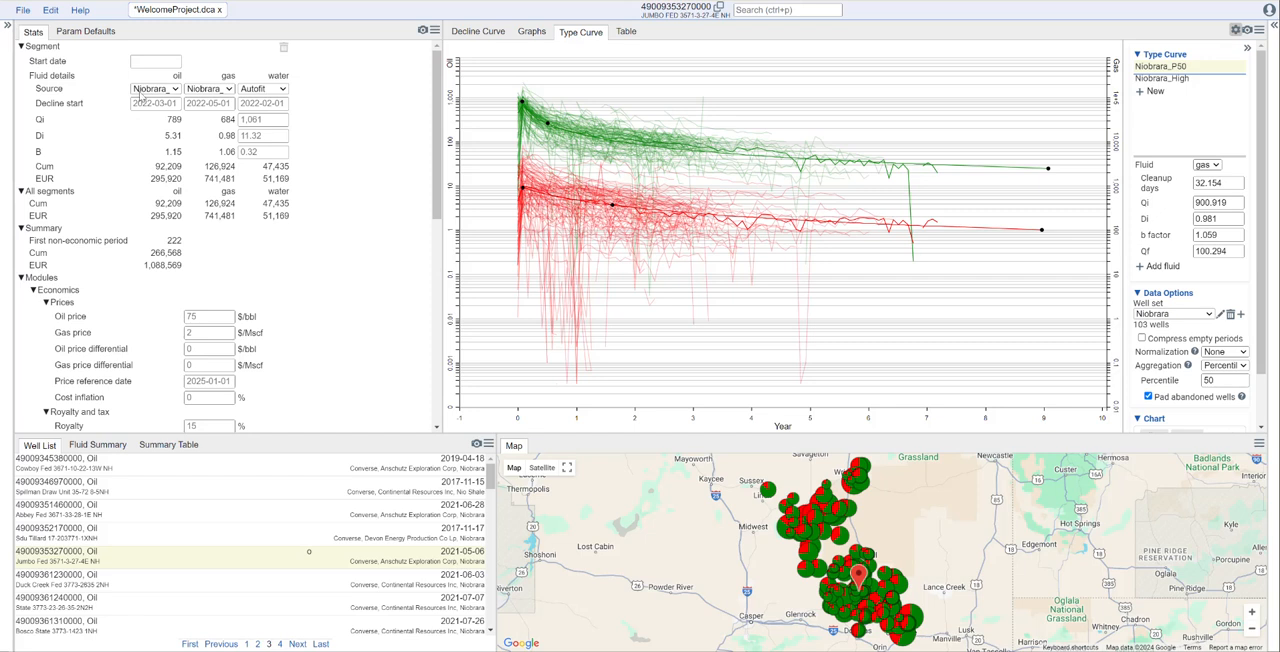
{"action": "left_click", "coordinate": [170, 91]}
{"action": "left_click", "coordinate": [160, 109]}
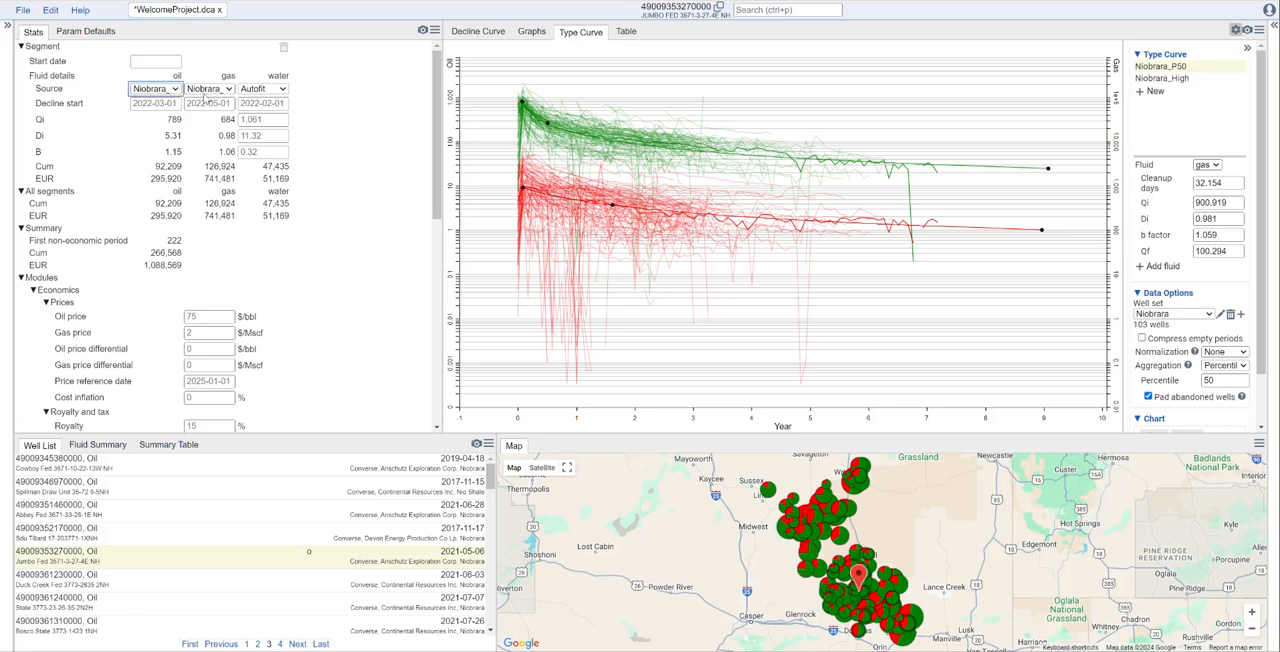
{"action": "left_click", "coordinate": [478, 32]}
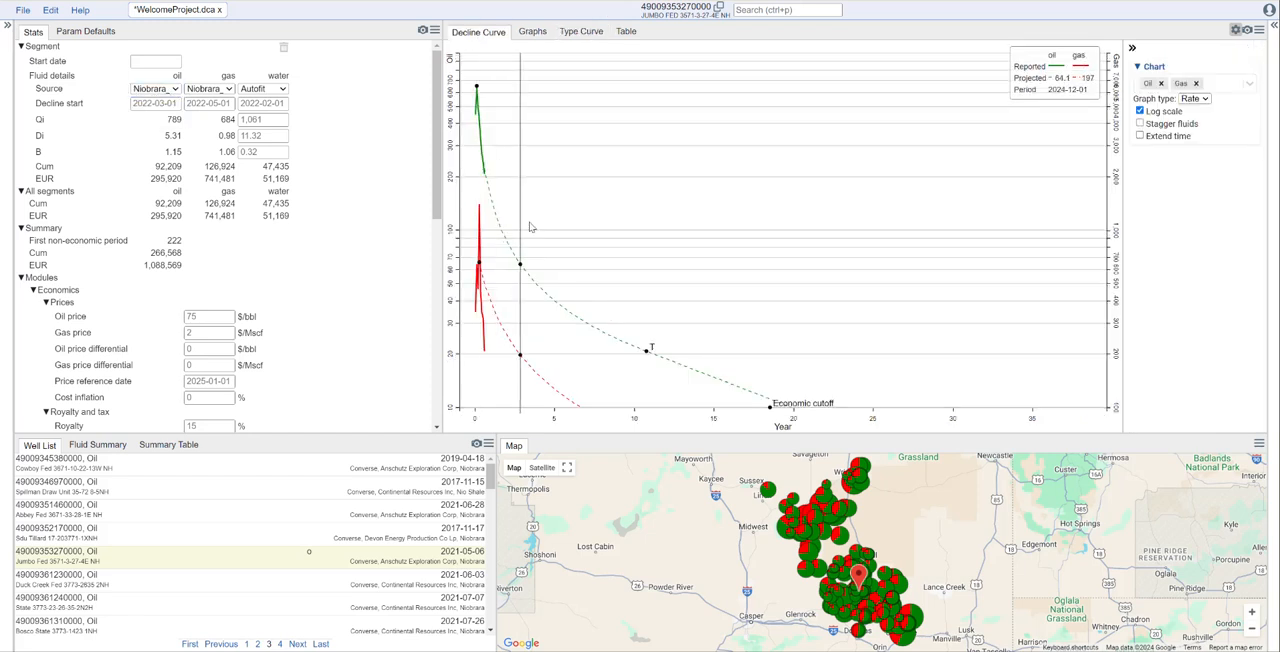